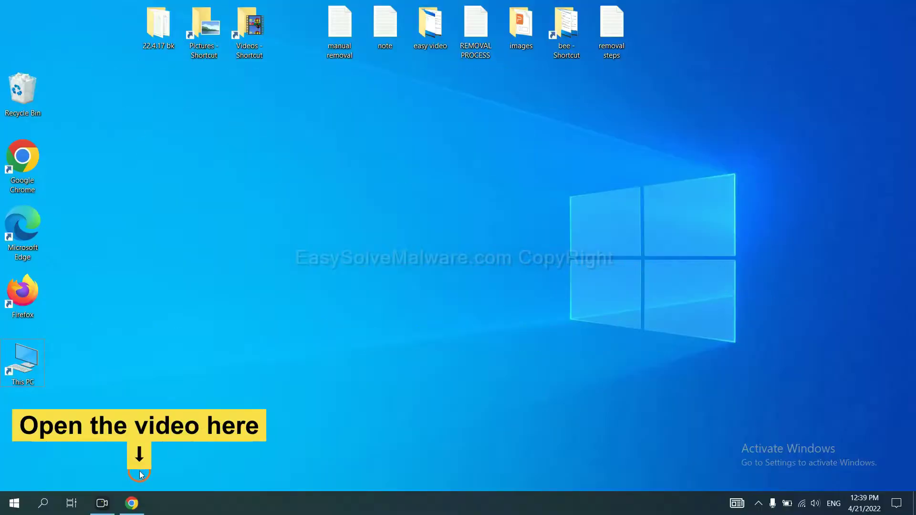
Open the EasySolveMalware removal guide from the video description and download SpyHunter for Windows.
click(134, 502)
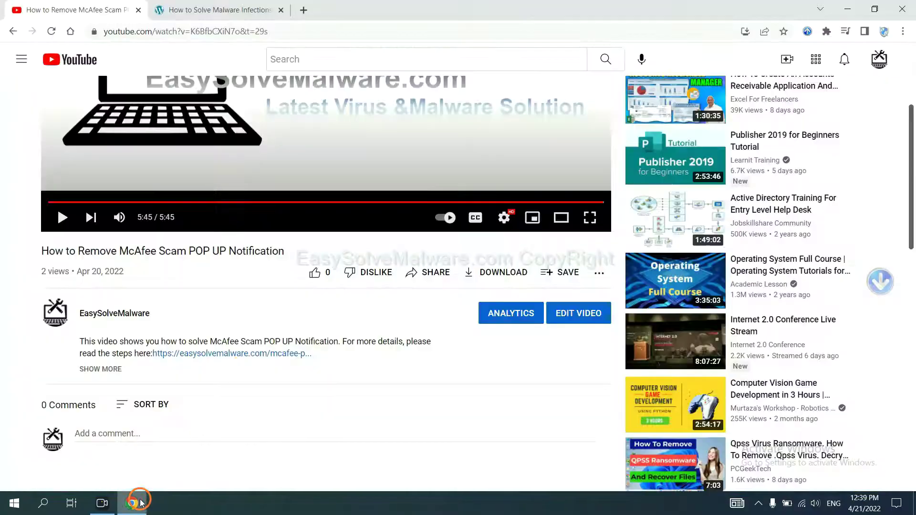
click(253, 355)
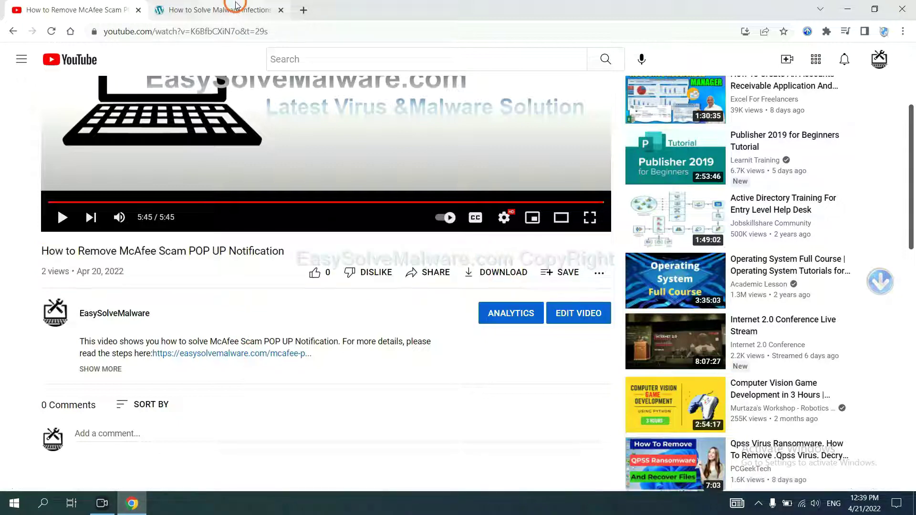
scroll(565, 104, down, 4)
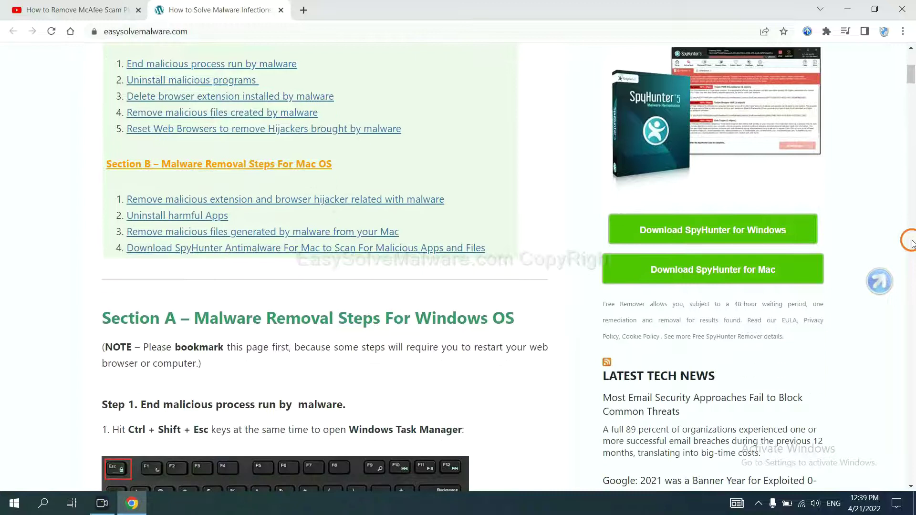
click(778, 229)
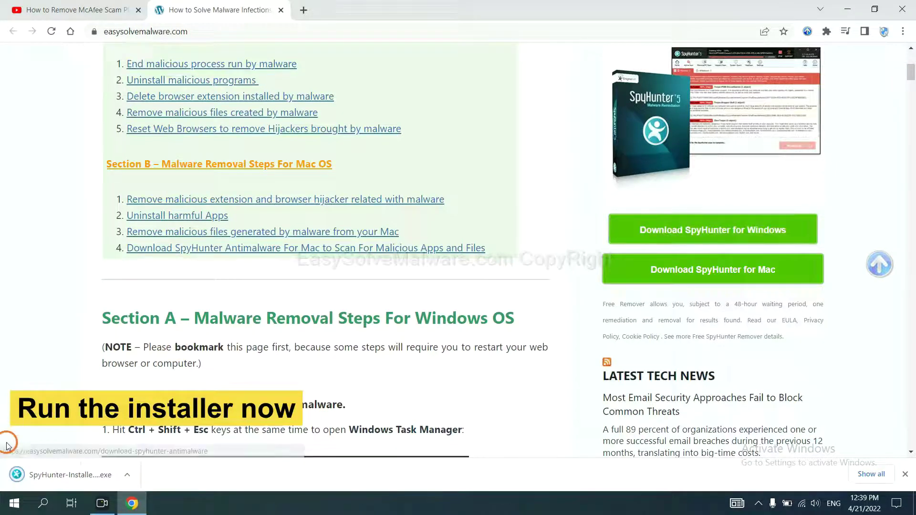
click(53, 474)
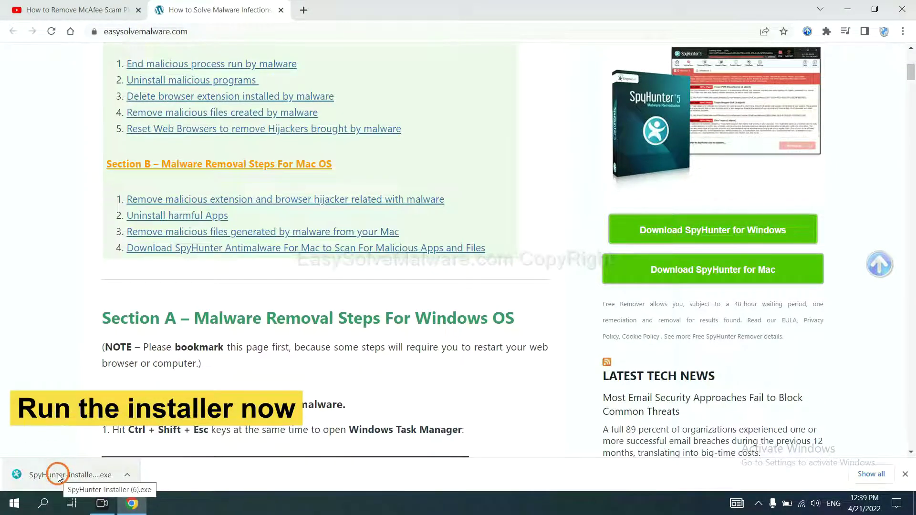
Install SpyHunter 5 in English, accepting the licence agreement.
click(57, 475)
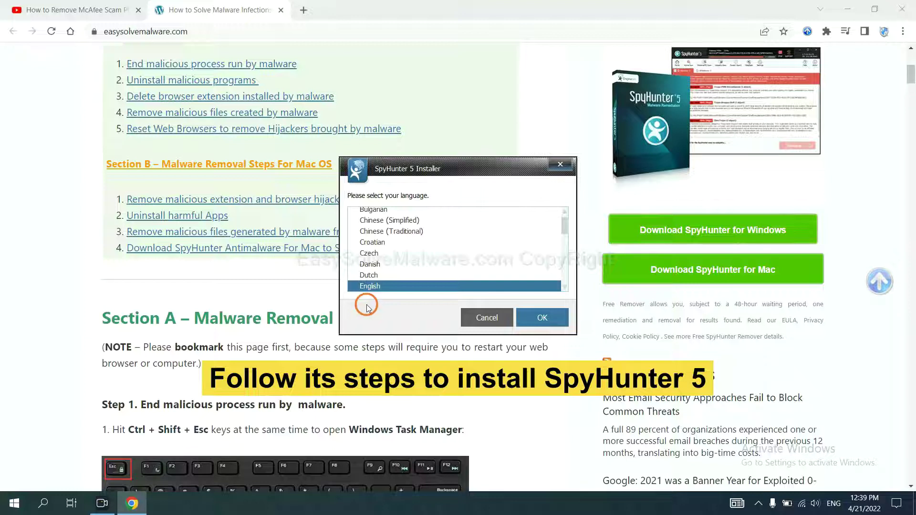
click(528, 315)
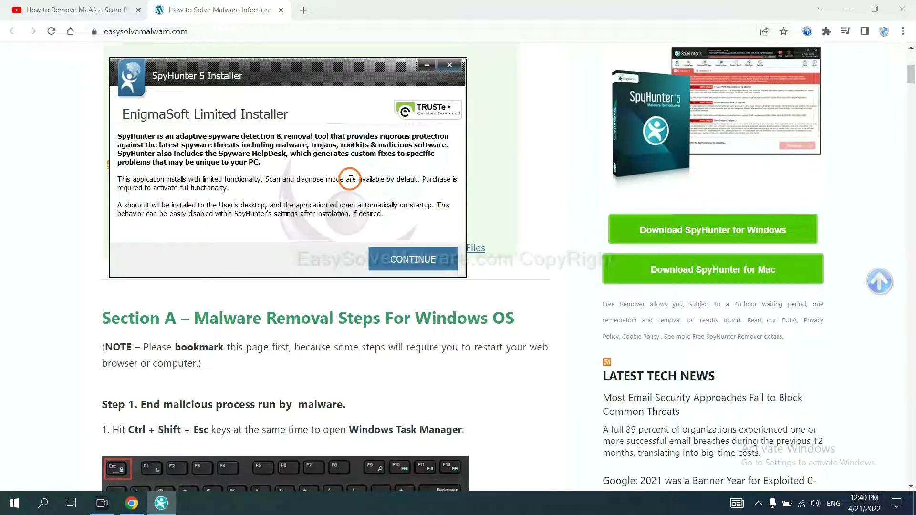
click(388, 259)
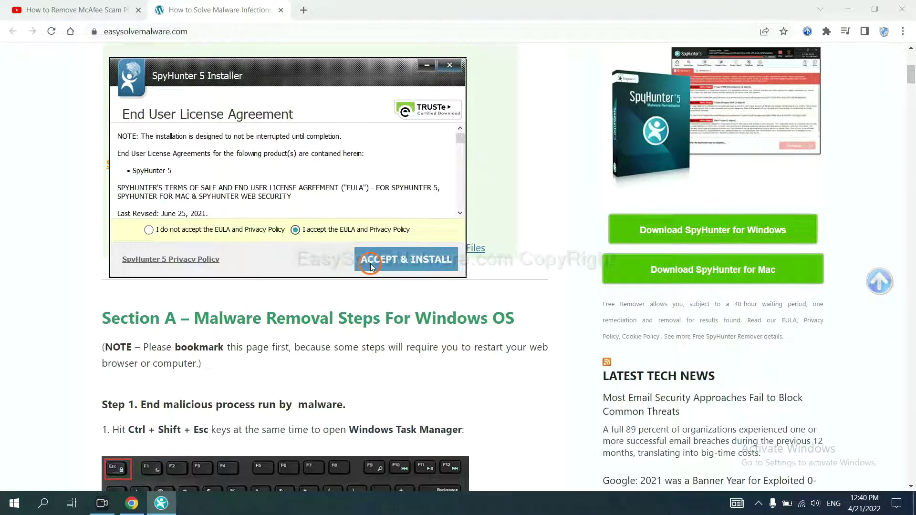
click(371, 265)
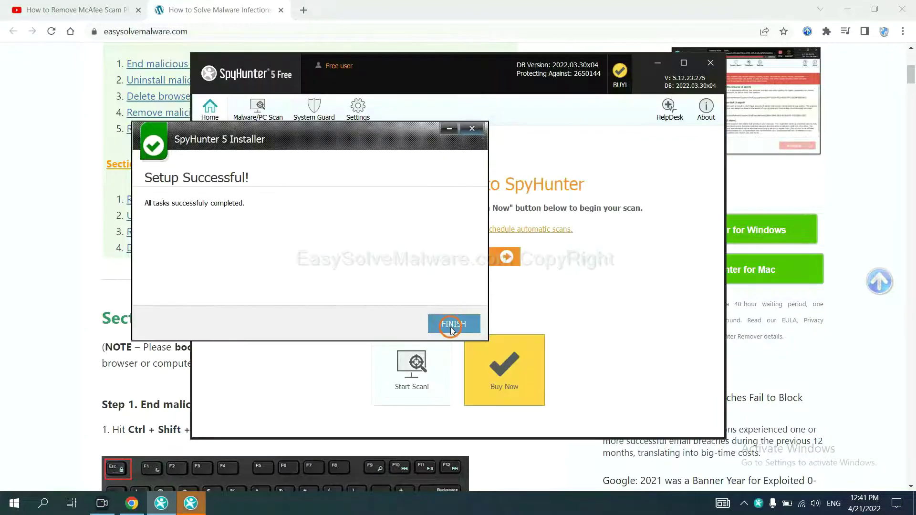
Finish setup, run a SpyHunter scan and move past the remove360.bat unknown object.
click(451, 319)
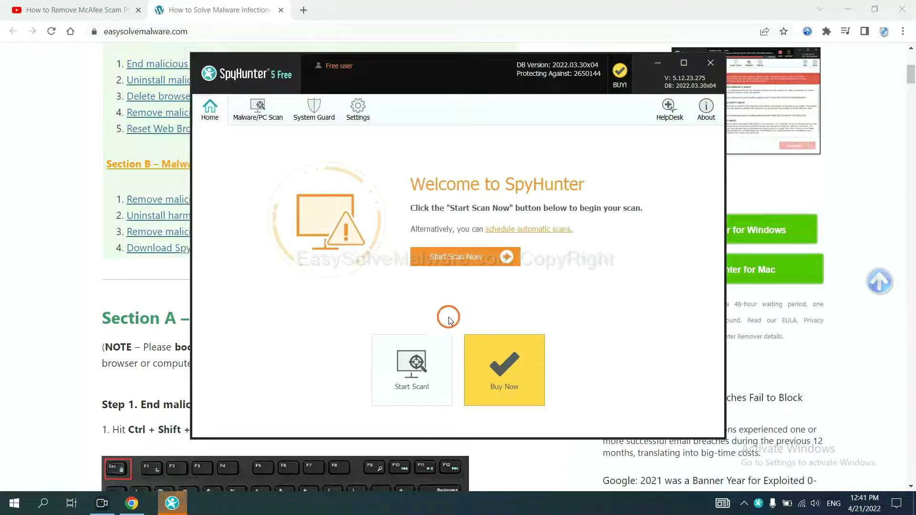
click(451, 259)
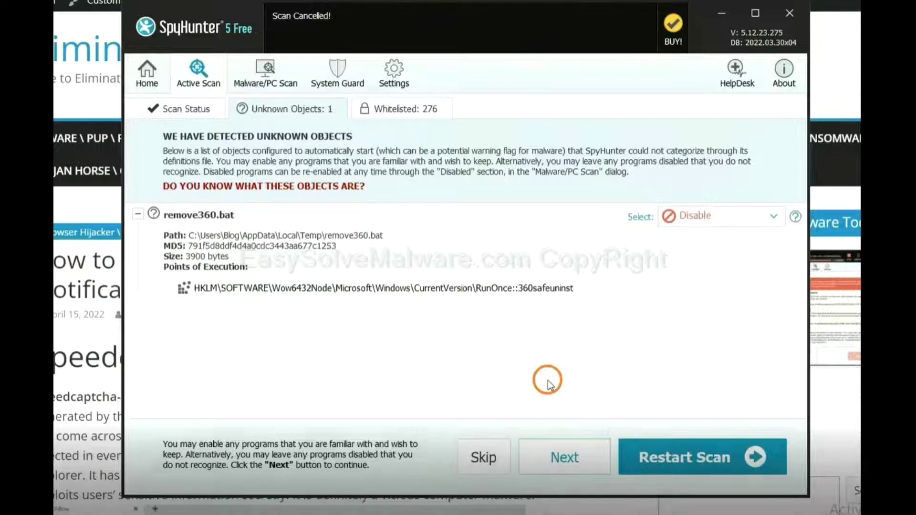
click(563, 458)
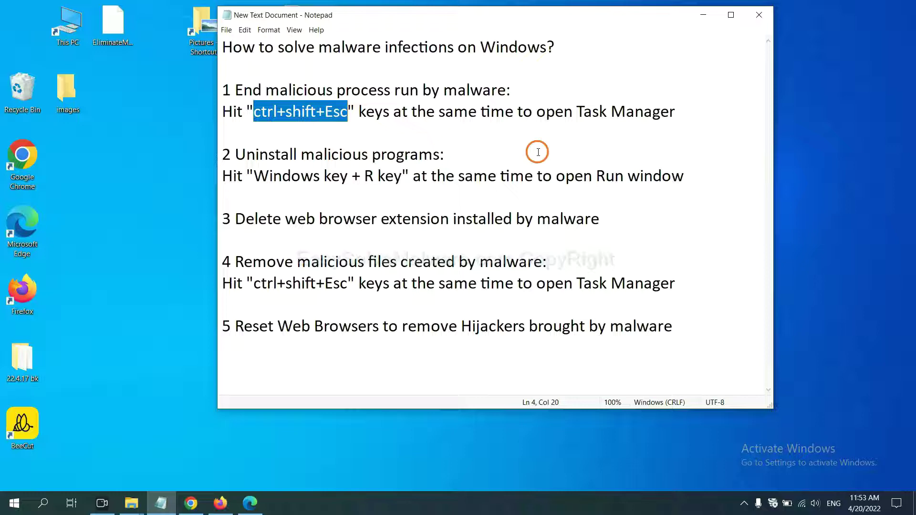
click(337, 112)
drag(347, 114, 254, 113)
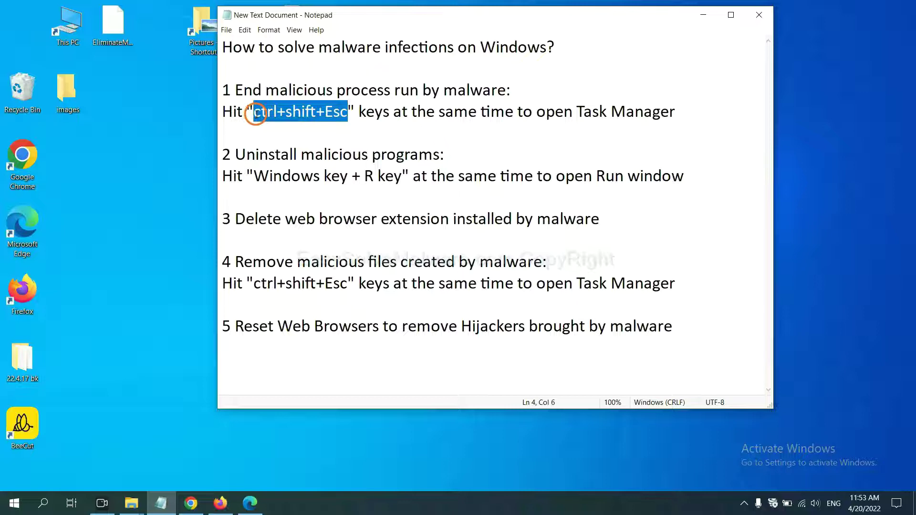
key(ctrl+shift+Escape)
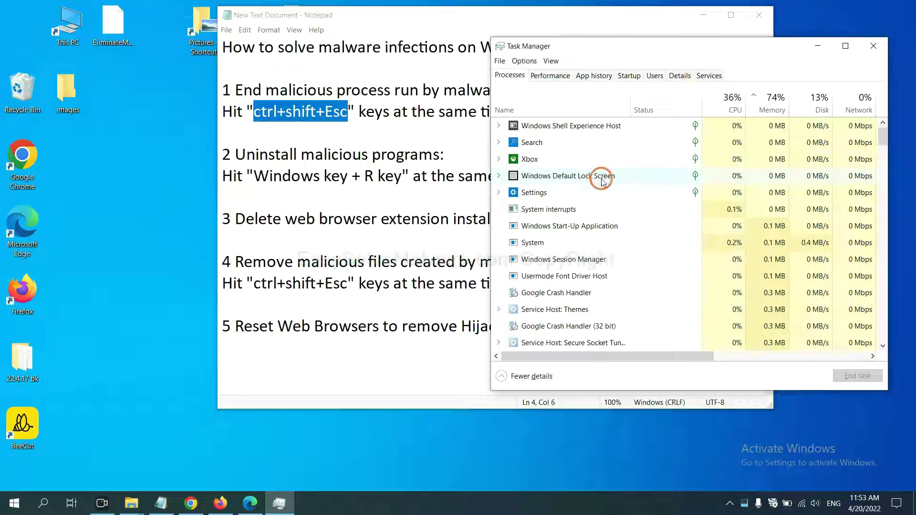
click(613, 241)
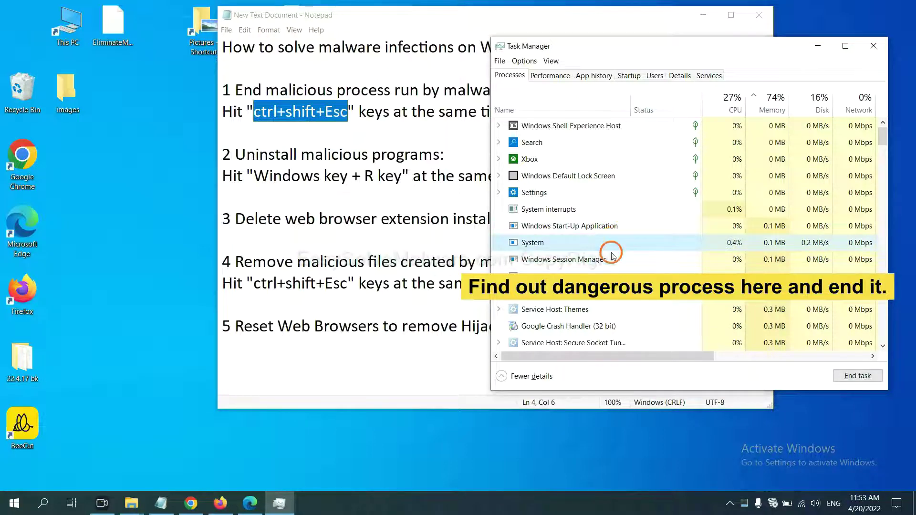
click(608, 275)
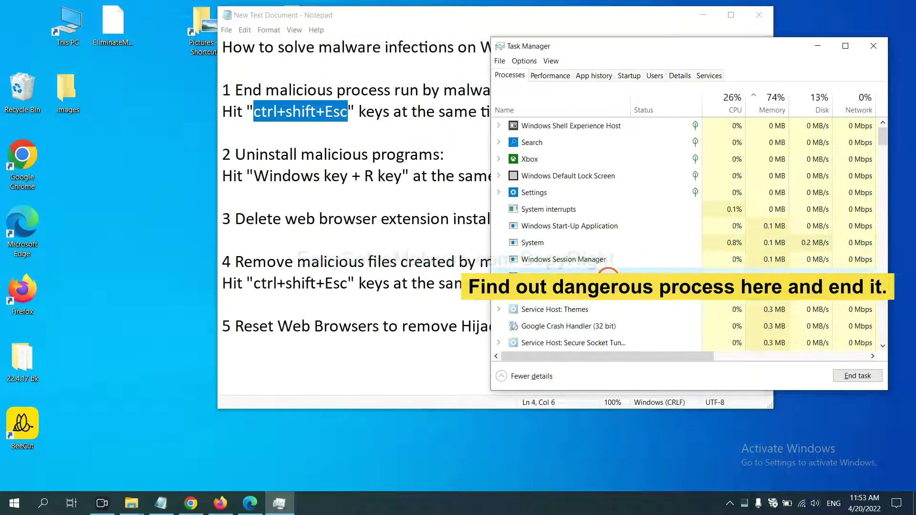
click(865, 376)
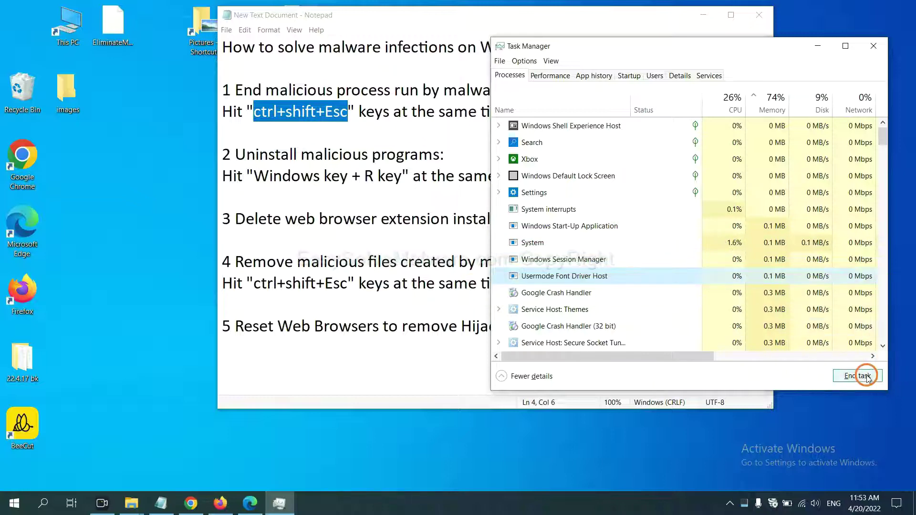
click(869, 48)
Highlight the Run window shortcut in step 2 of the removal notes.
click(568, 164)
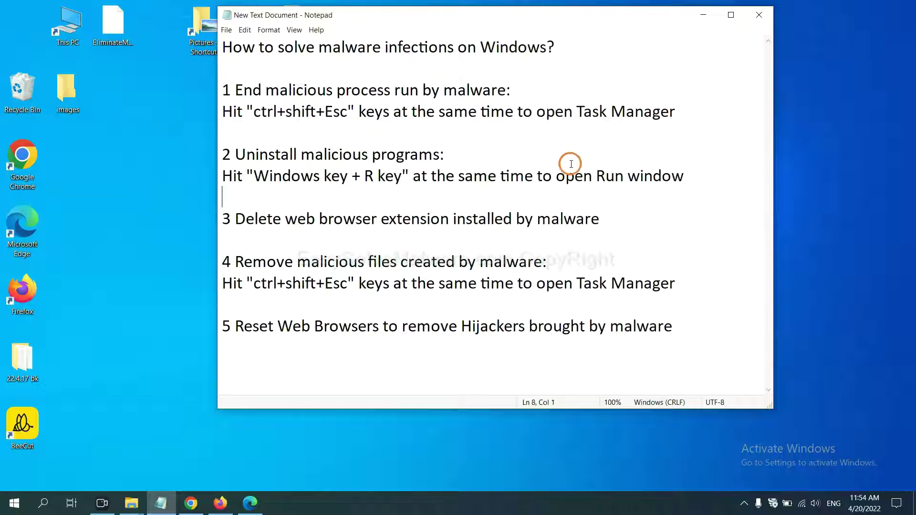
click(419, 172)
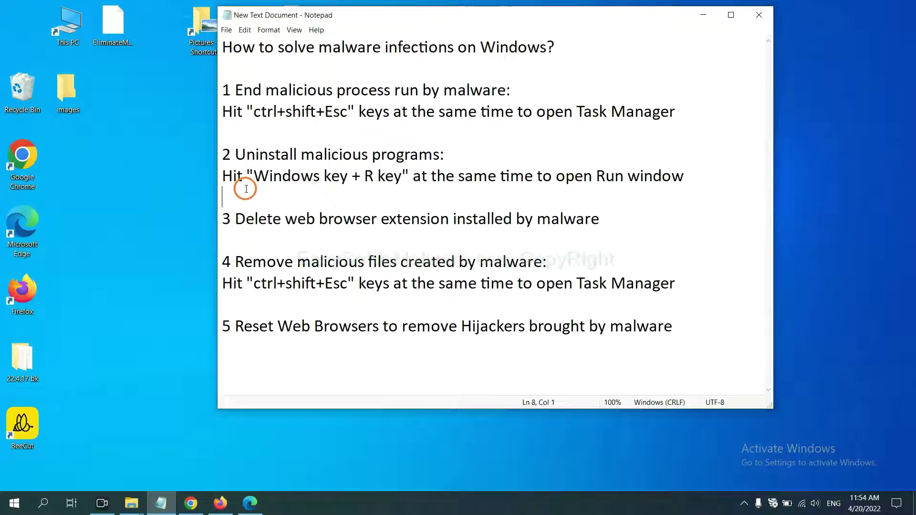
drag(252, 180, 399, 186)
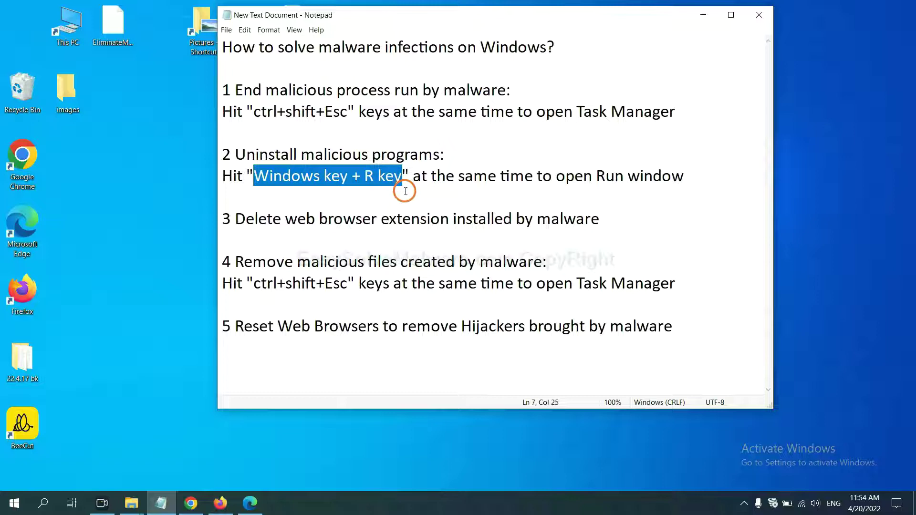
Run the 'control panel' command from the Run dialog to open Control Panel.
key(super+r)
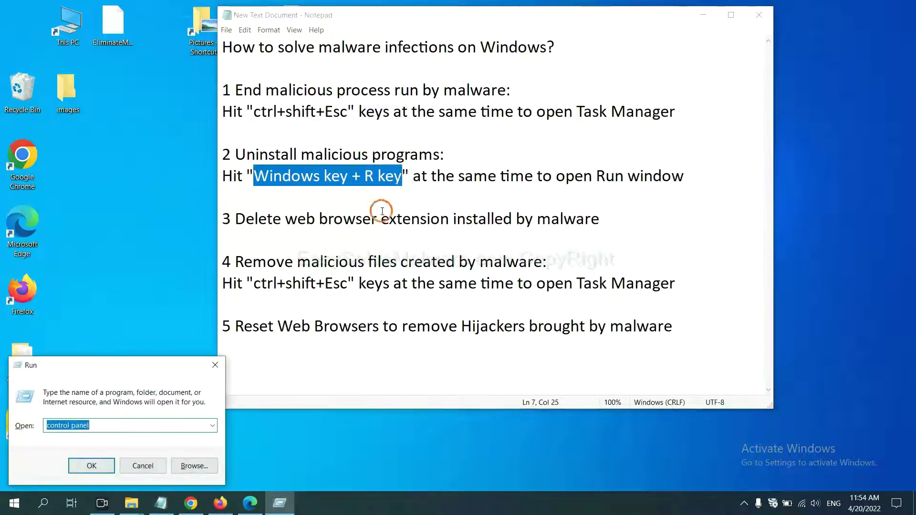
drag(101, 374, 699, 161)
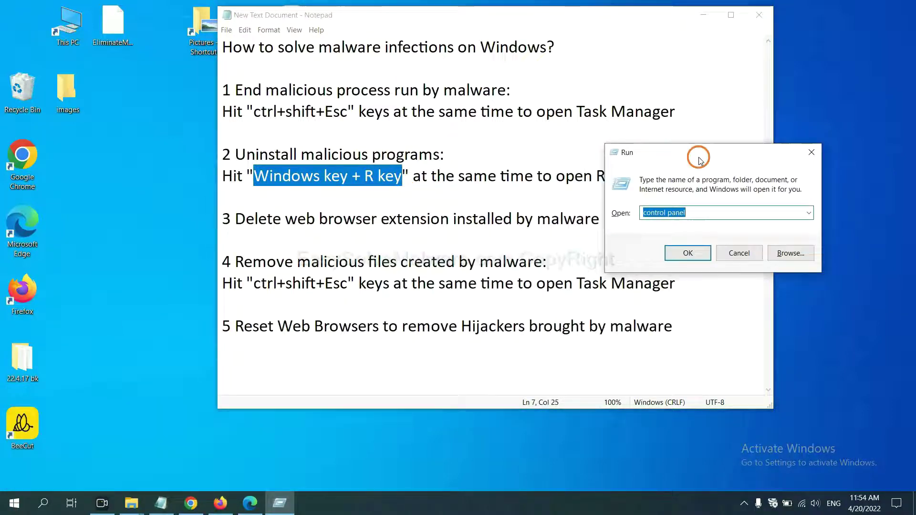
click(705, 211)
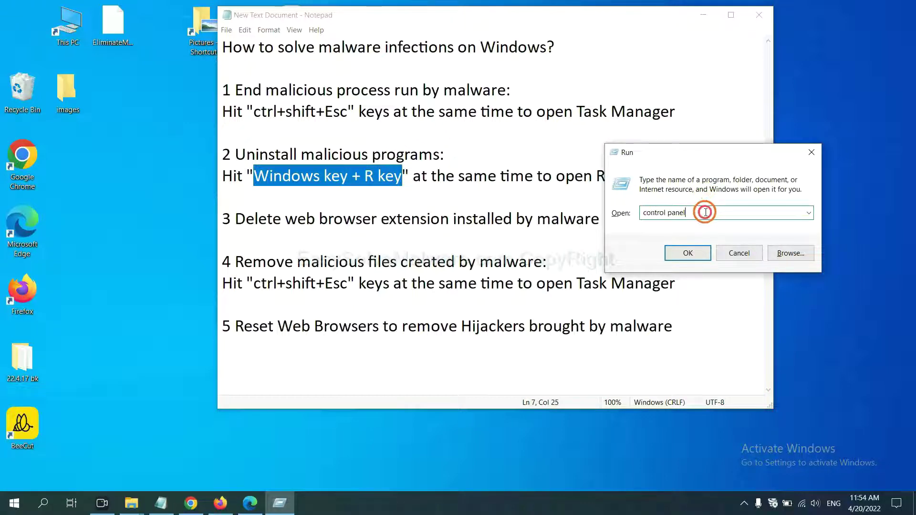
double_click(653, 212)
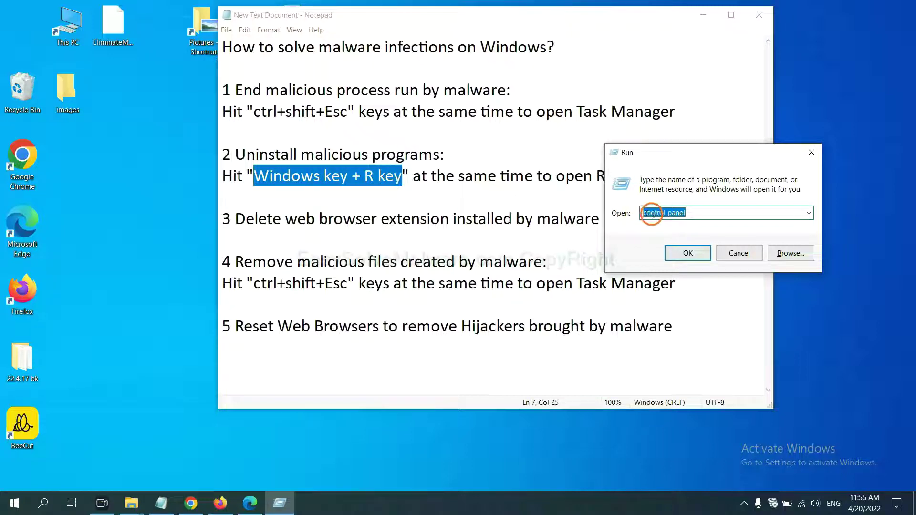
click(687, 258)
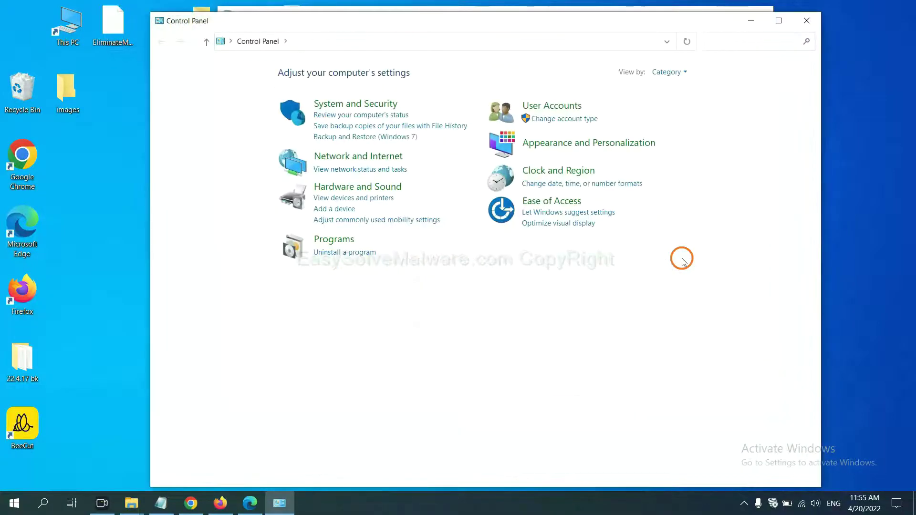
Check the installed programs list for Xiph.Org Open Codecs, then close it.
click(361, 257)
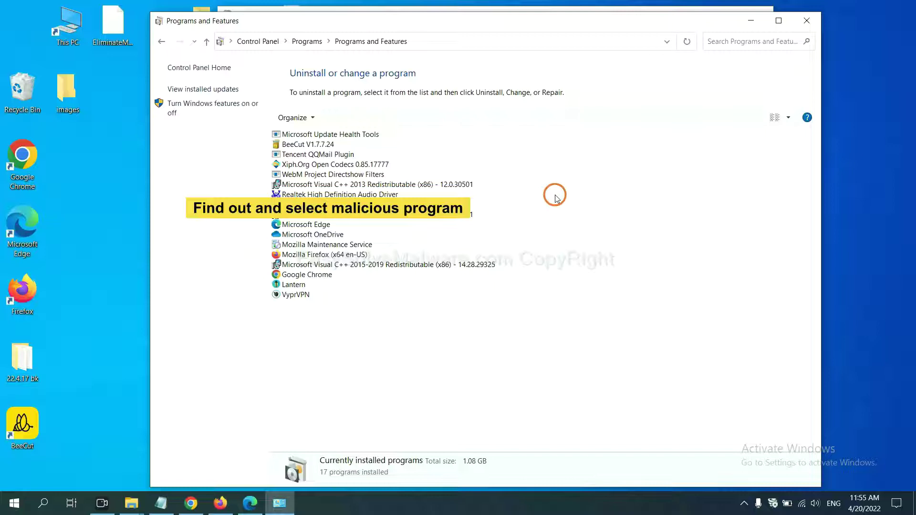
click(360, 165)
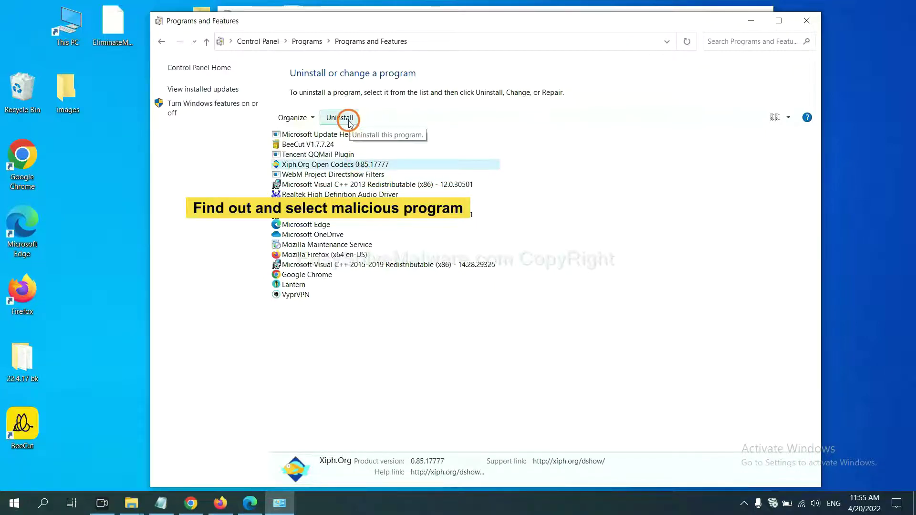
click(810, 22)
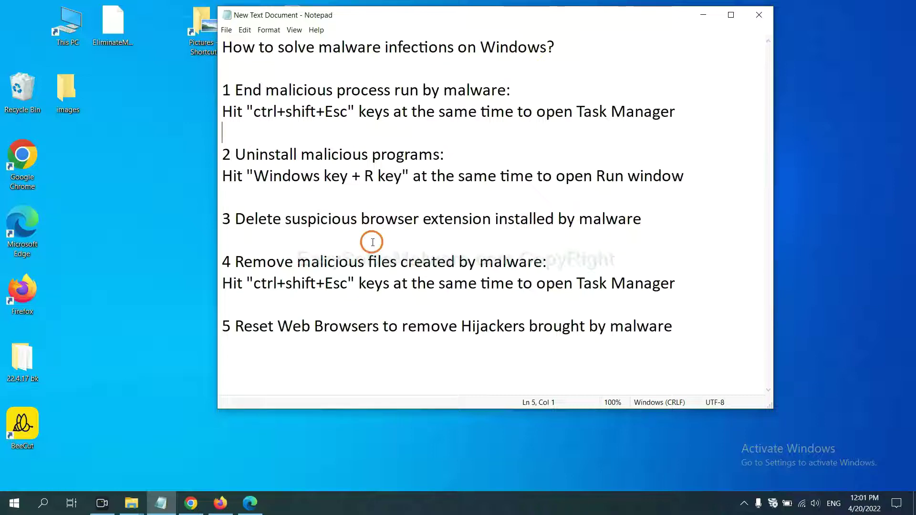
Open Chrome's Extensions page through More tools to see the Scroll To Top extension.
click(191, 503)
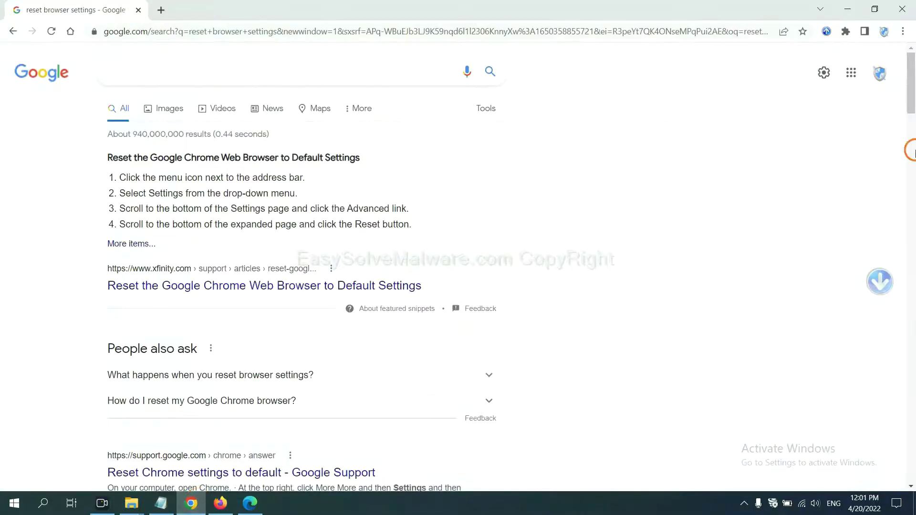
click(903, 33)
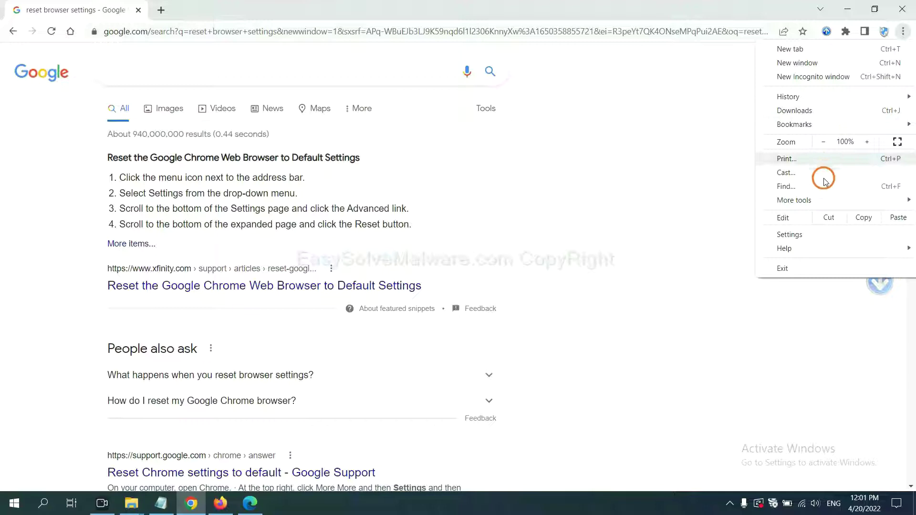
mouse_move(821, 200)
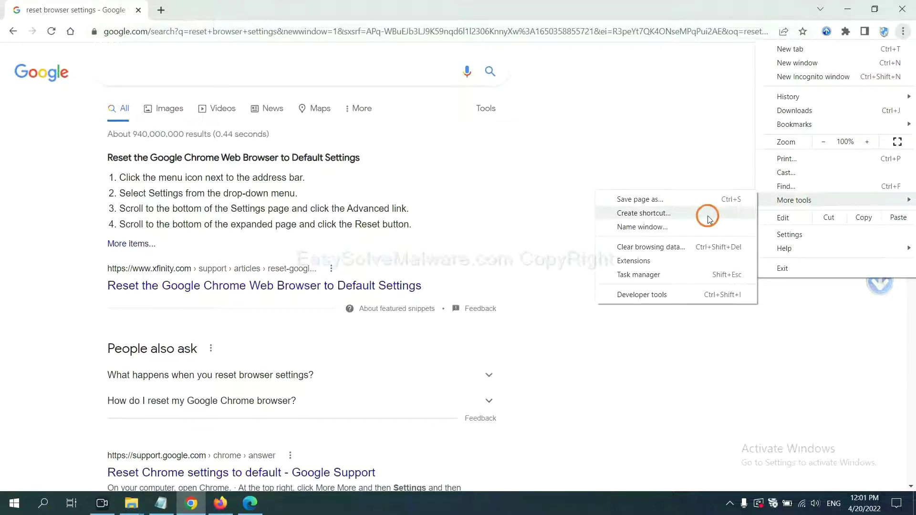
click(675, 259)
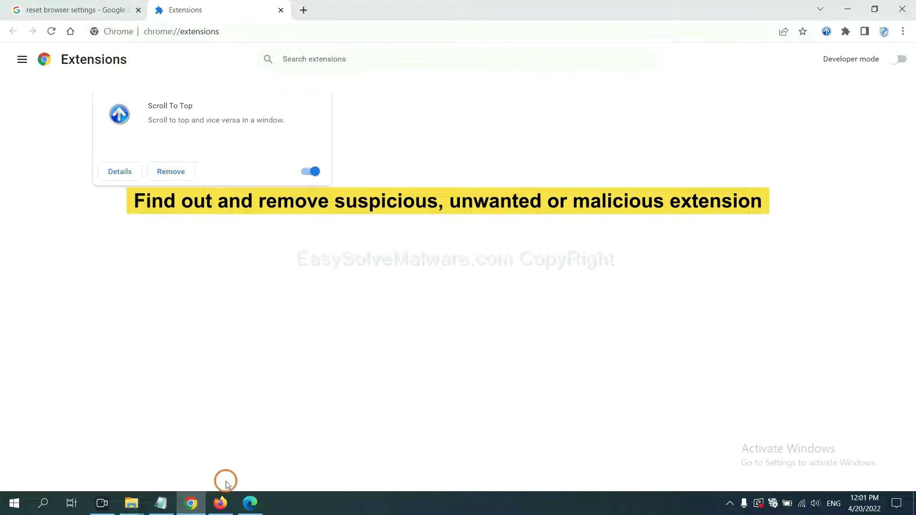
Review Firefox's add-ons and the GIPHY for Firefox extension's actions, then switch to Edge.
click(218, 502)
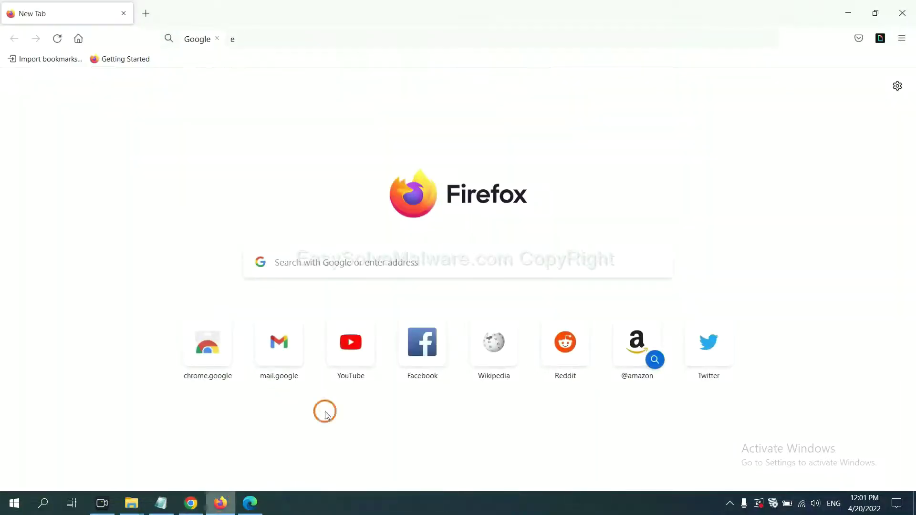
click(905, 40)
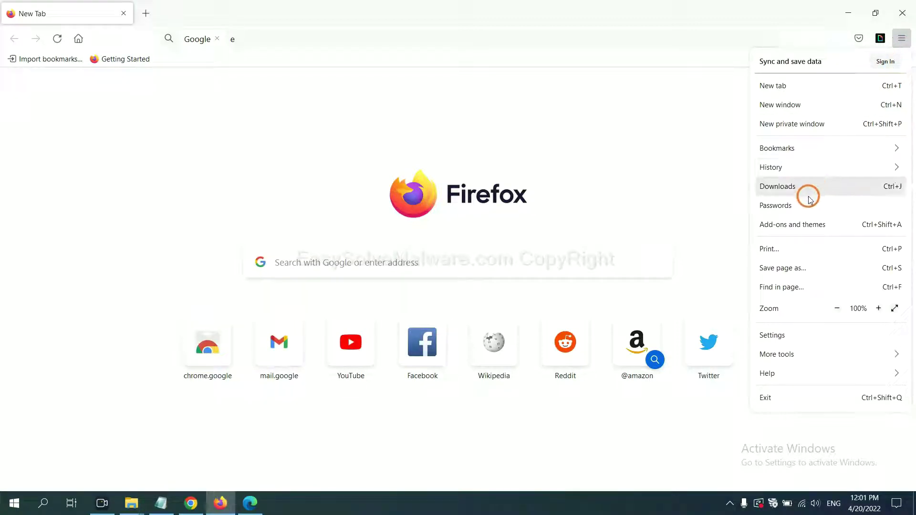
click(801, 231)
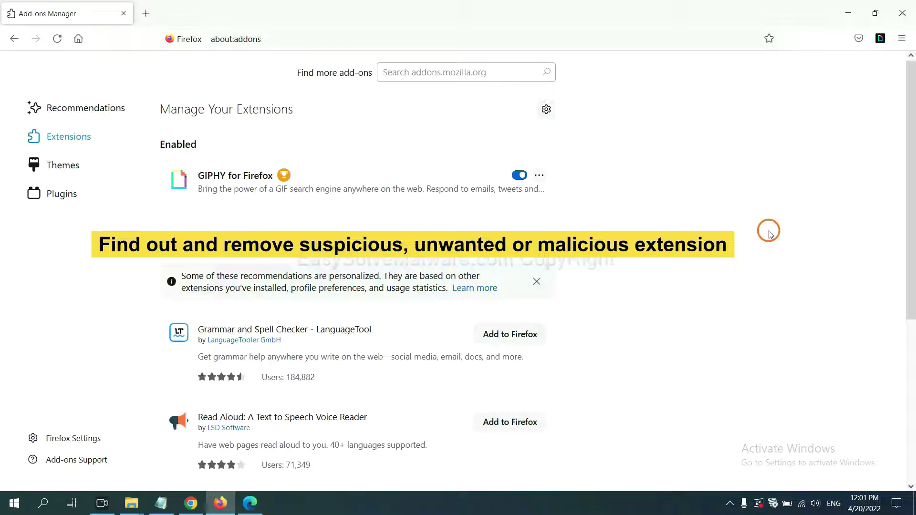
click(538, 176)
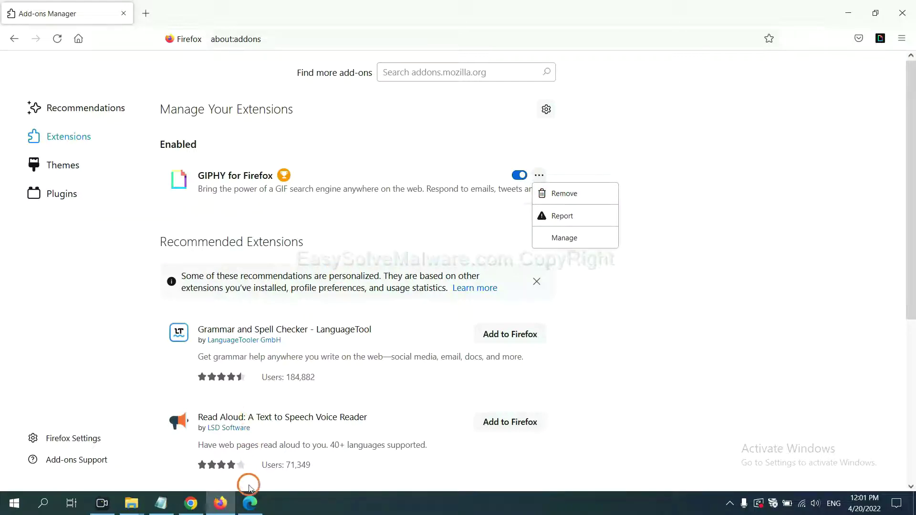
click(249, 506)
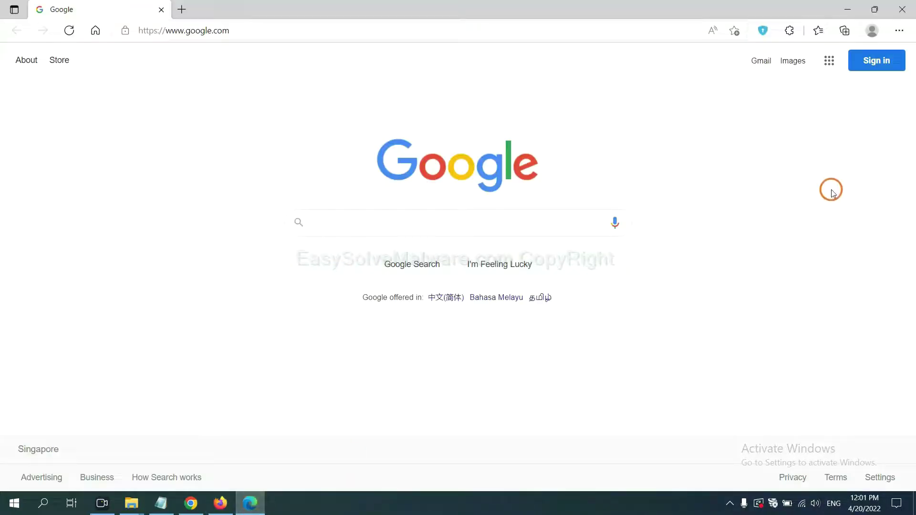
Remove the ArcVpn Free Fast VPN Proxy extension from Edge's extension management page.
click(898, 34)
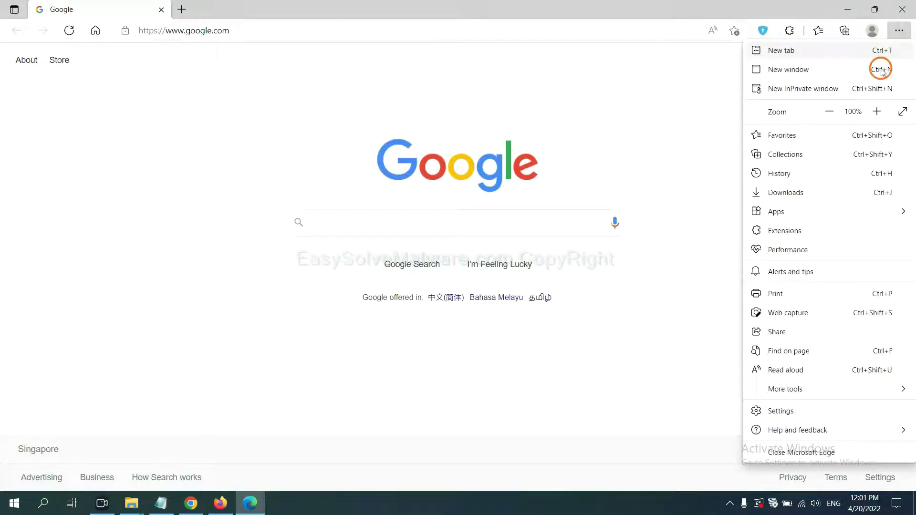
right_click(789, 232)
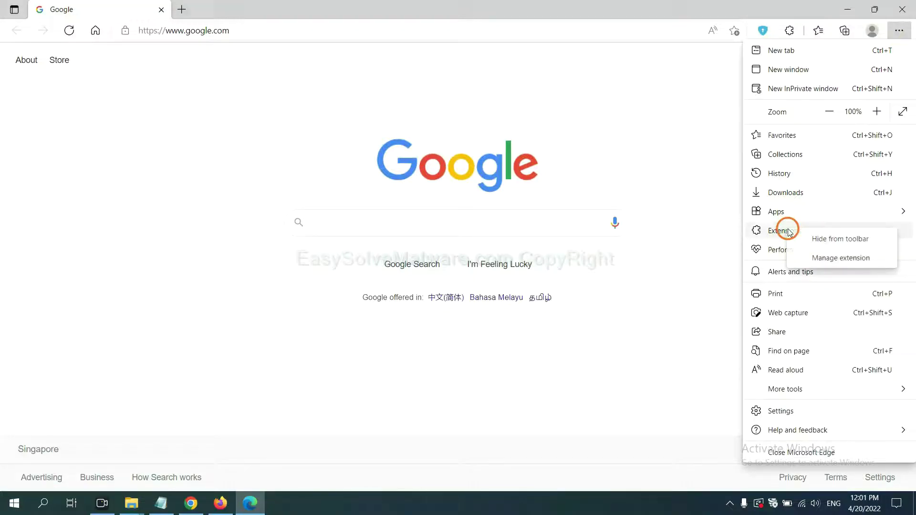
click(822, 258)
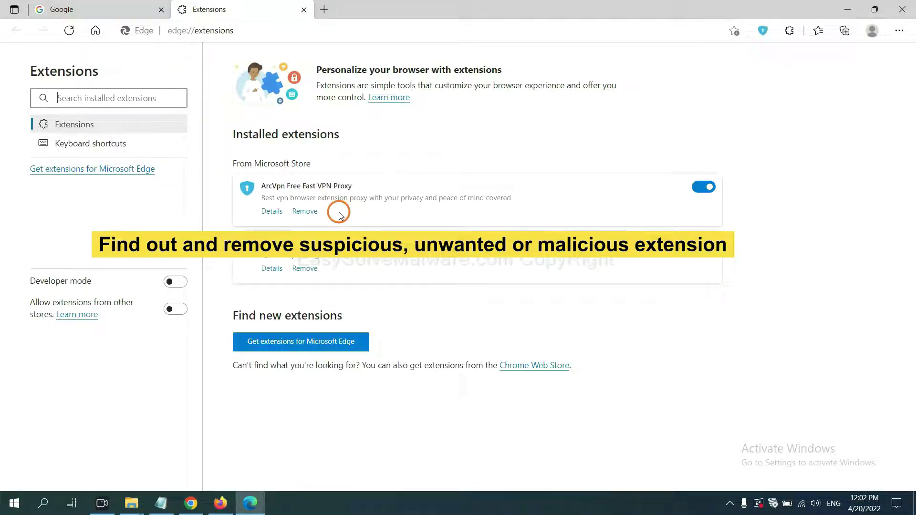
click(305, 211)
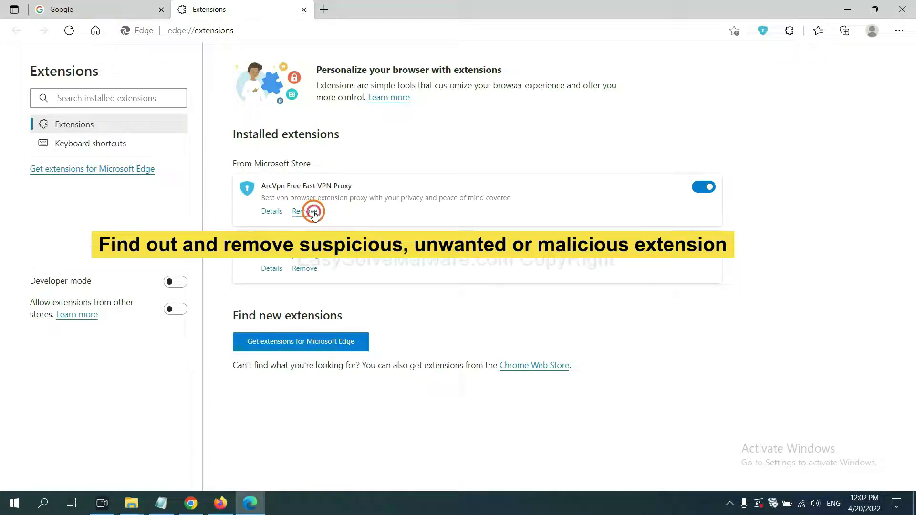
click(682, 114)
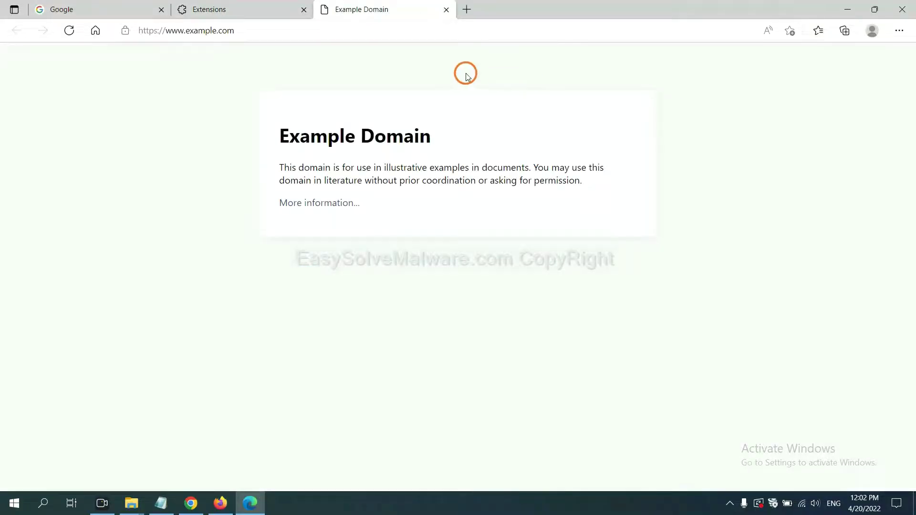
Show the desktop and review step 4 of the notes about running regedit.
click(911, 505)
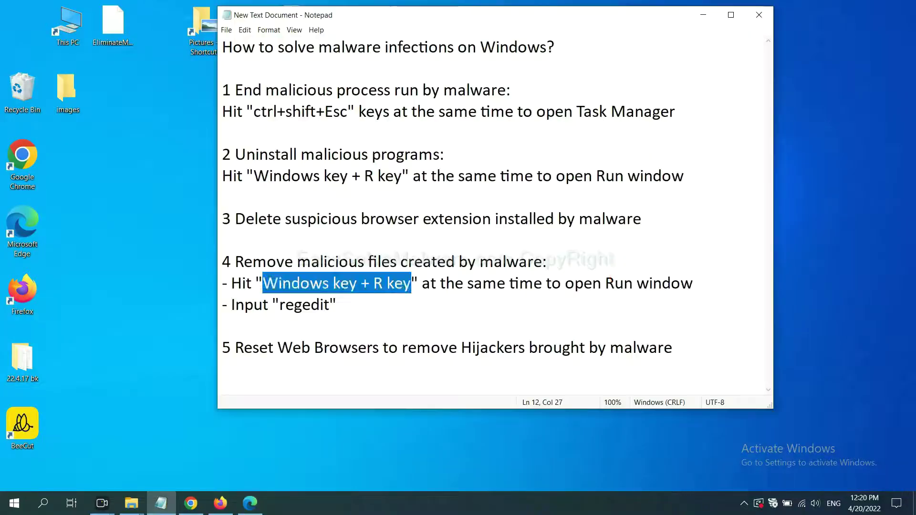
click(623, 282)
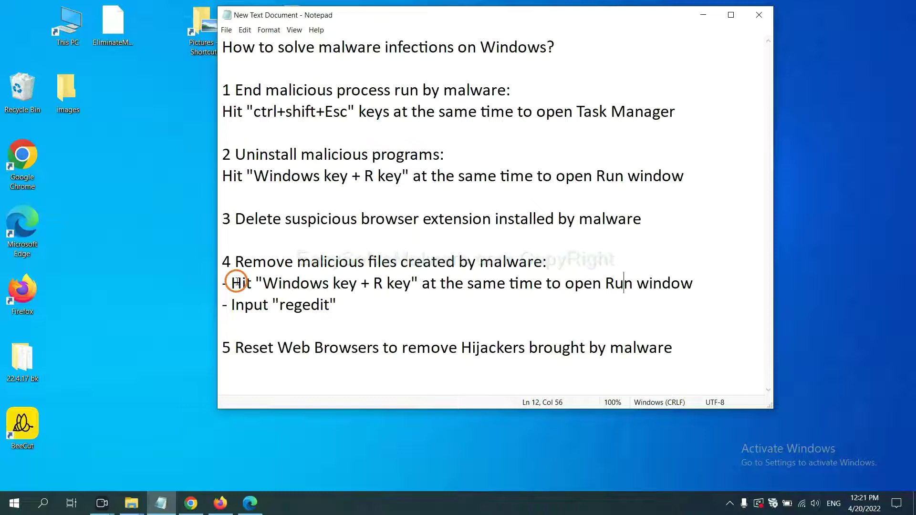
drag(231, 284, 520, 297)
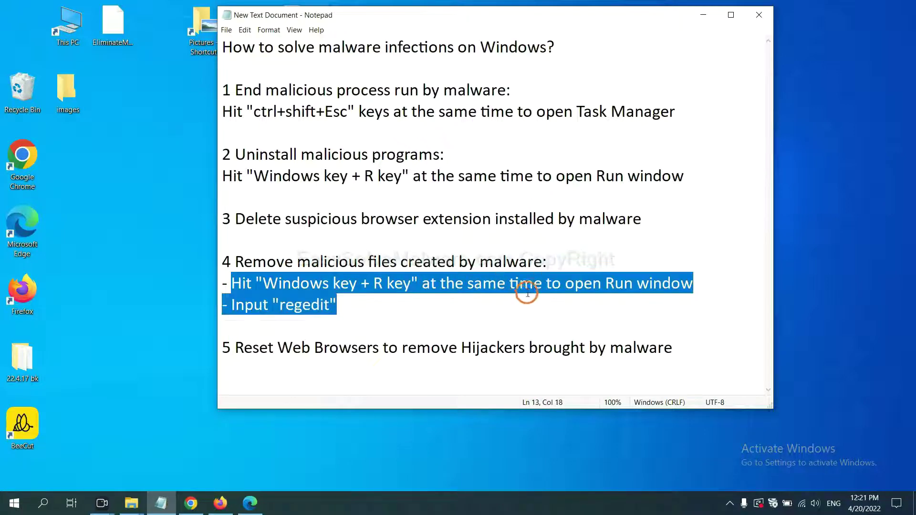
click(533, 286)
Open the Run dialog beside the notes with regedit entered.
key(super+r)
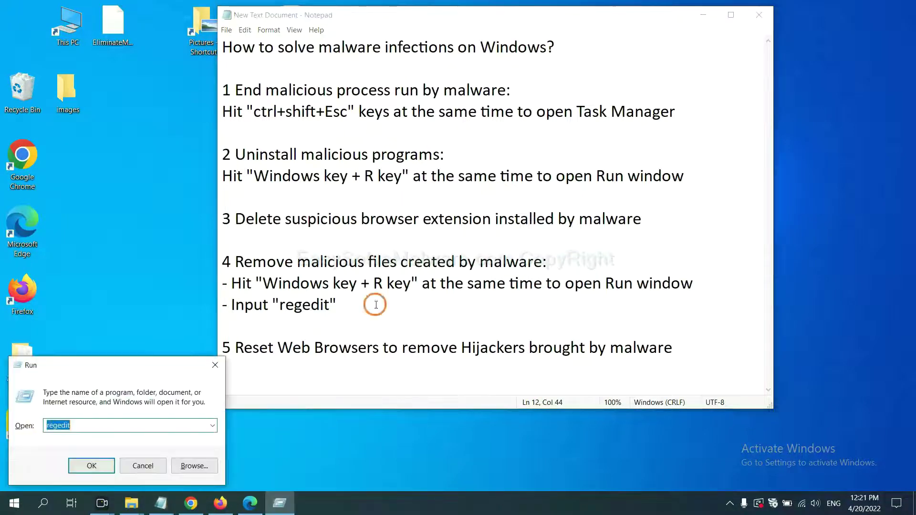
drag(165, 363, 728, 190)
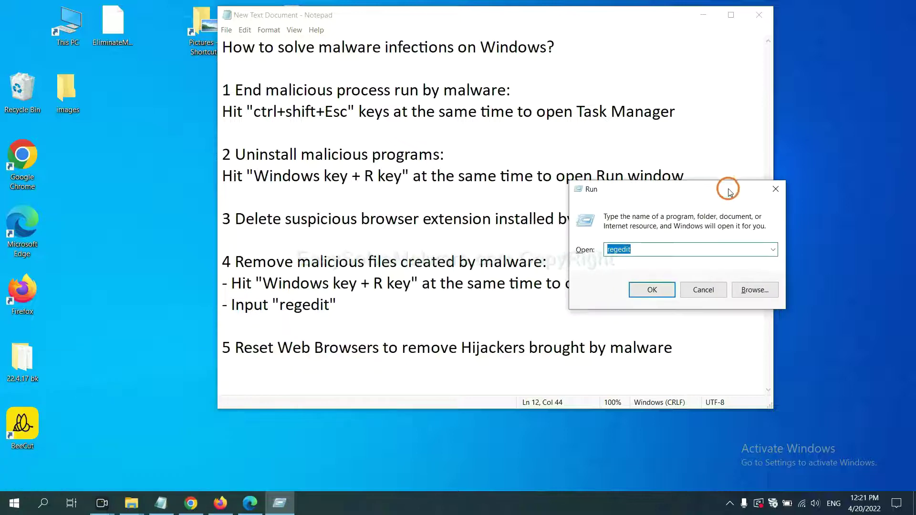
click(674, 248)
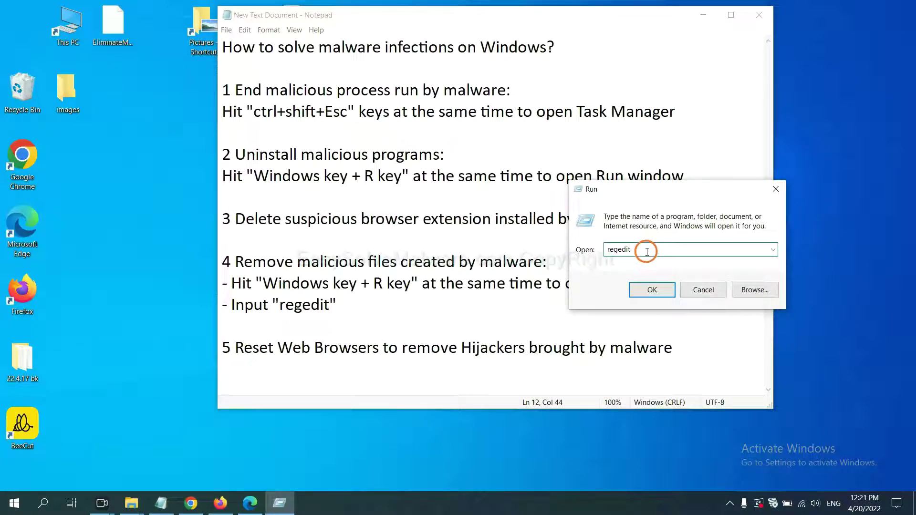
Launch Registry Editor and search the whole registry for 'beecut'.
click(650, 289)
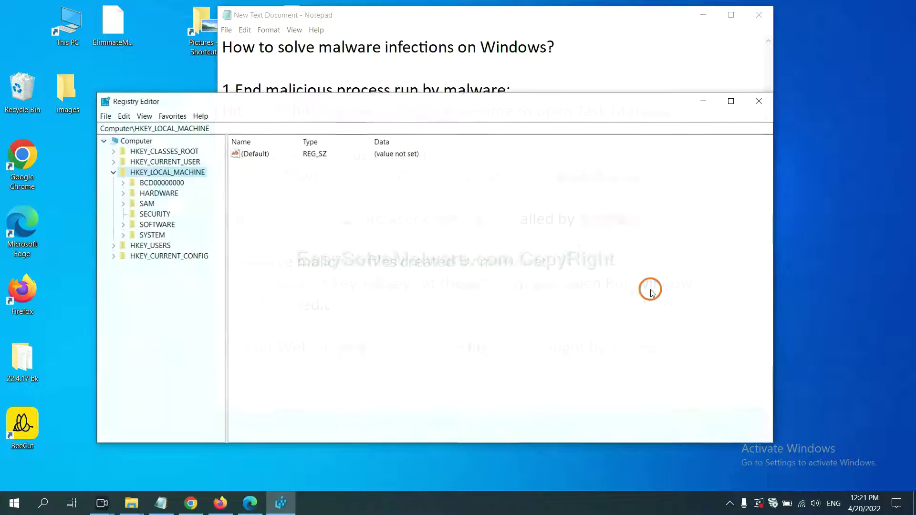
click(125, 116)
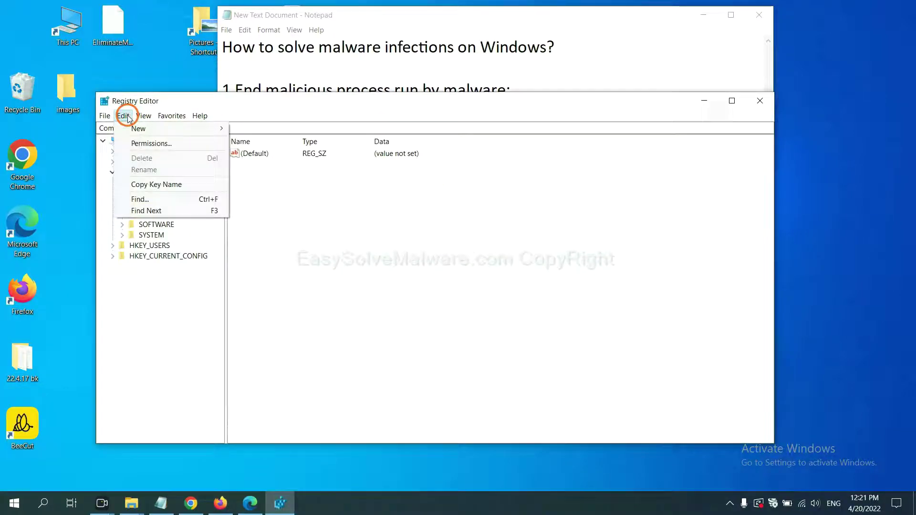
click(162, 200)
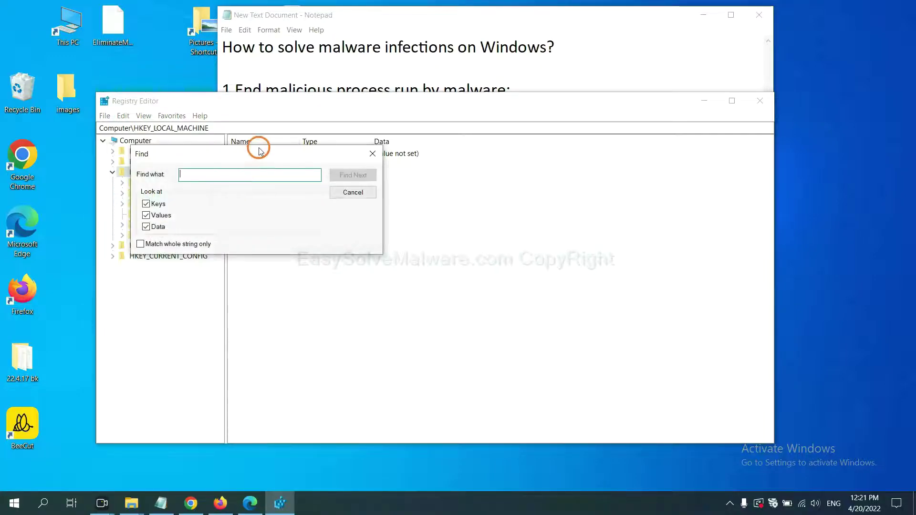
drag(257, 150, 385, 180)
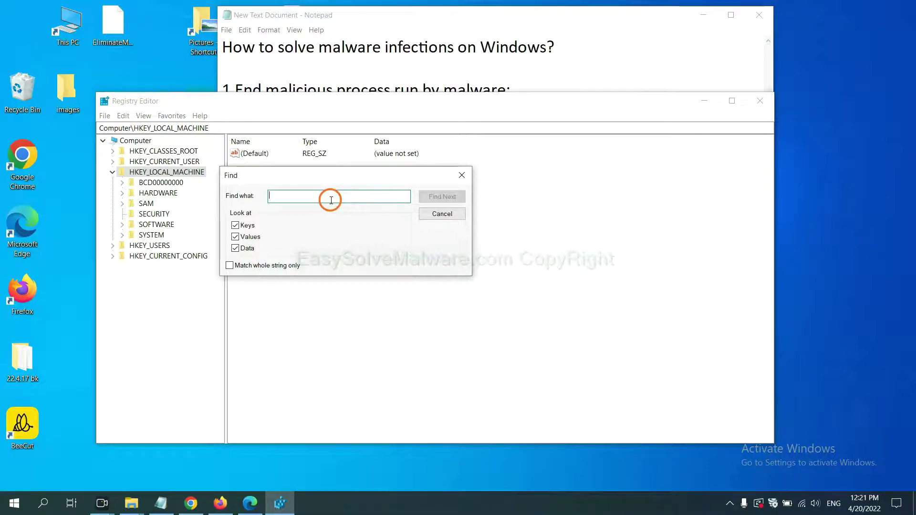
text(be)
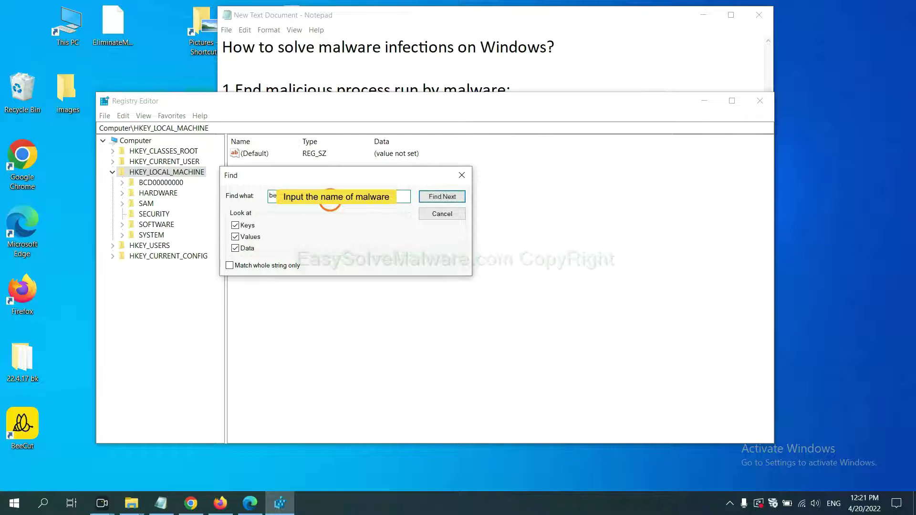
text(ecut)
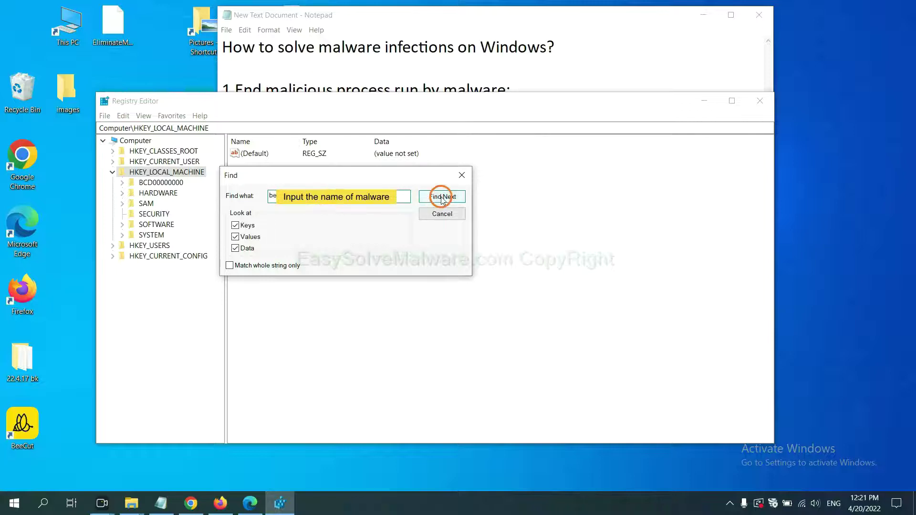
click(441, 197)
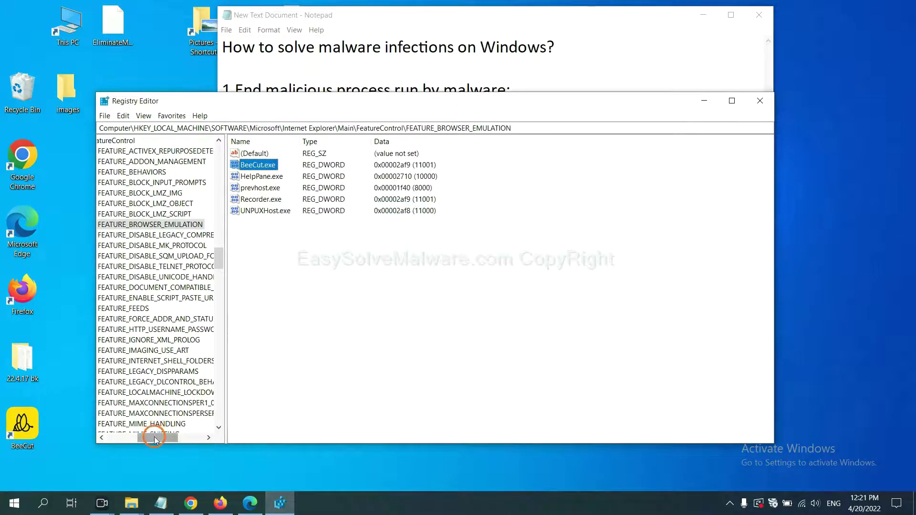
Scroll the registry tree and right-click the FEATURE_BROWSER_EMULATION key holding the BeeCut.exe value.
drag(155, 439, 149, 437)
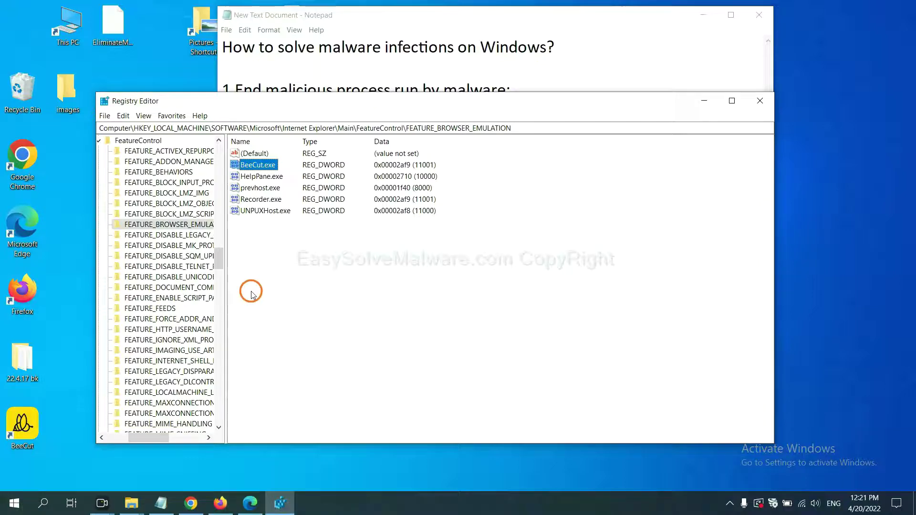
right_click(186, 227)
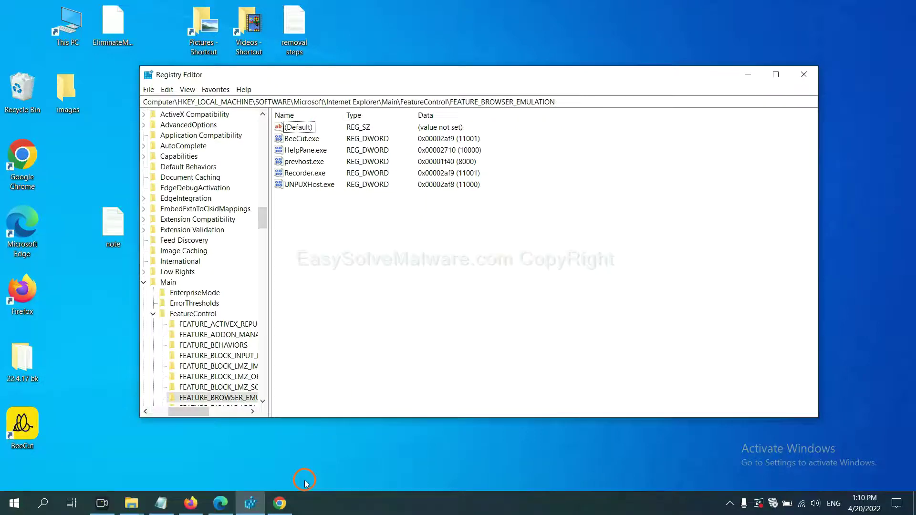
Bring the EasySolveMalware guide forward in Chrome and scroll through its Quick Menu.
click(283, 504)
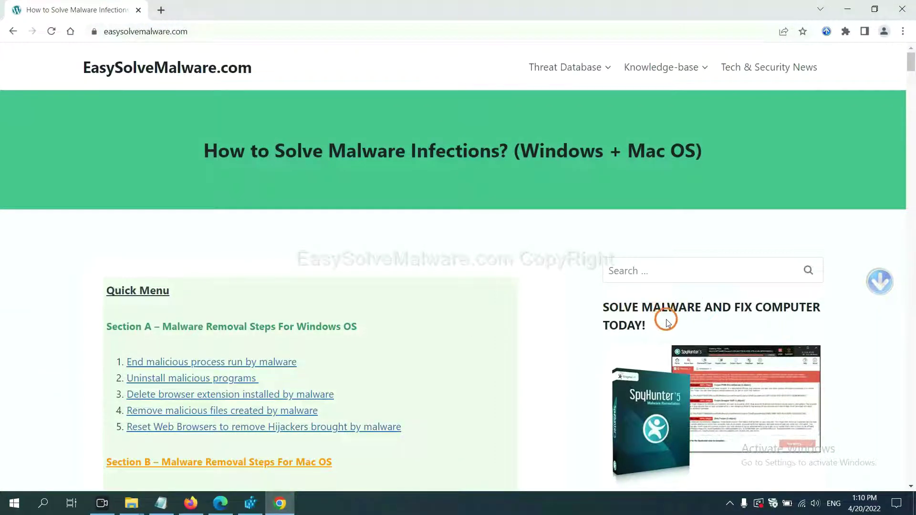
scroll(664, 324, down, 1)
scroll(661, 333, up, 1)
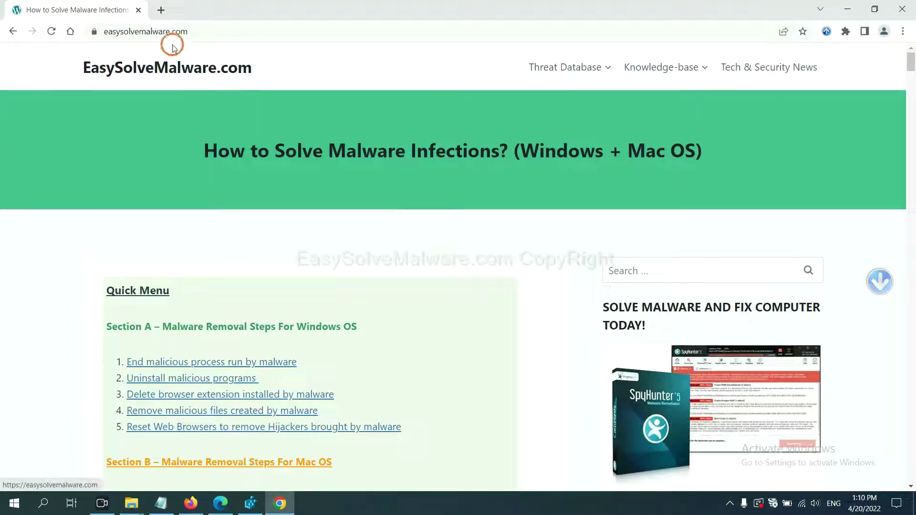
scroll(746, 334, down, 2)
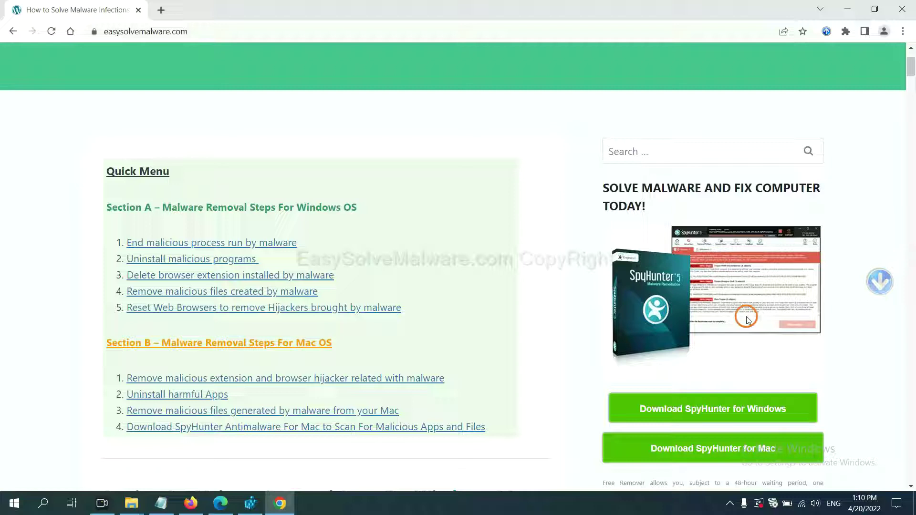
scroll(725, 291, down, 1)
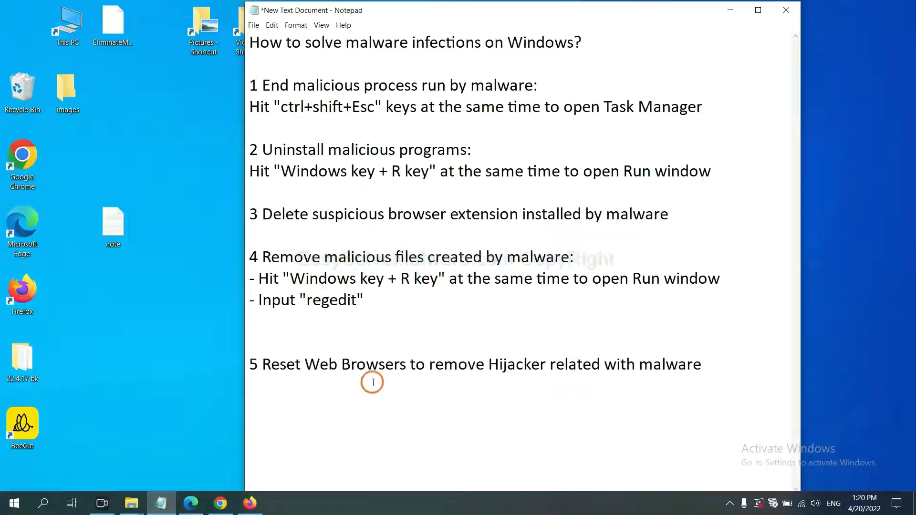
Search Chrome settings for 'reset' and choose 'Restore settings to their original defaults'.
click(213, 509)
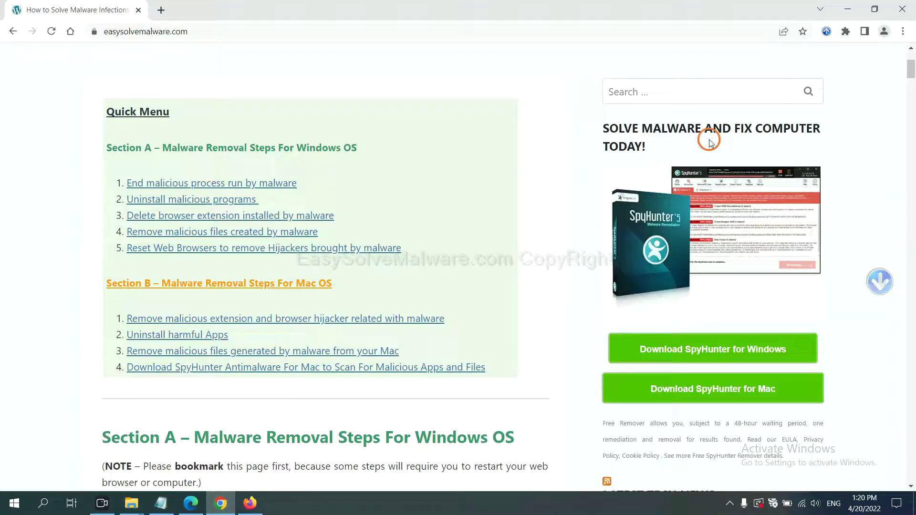
click(903, 32)
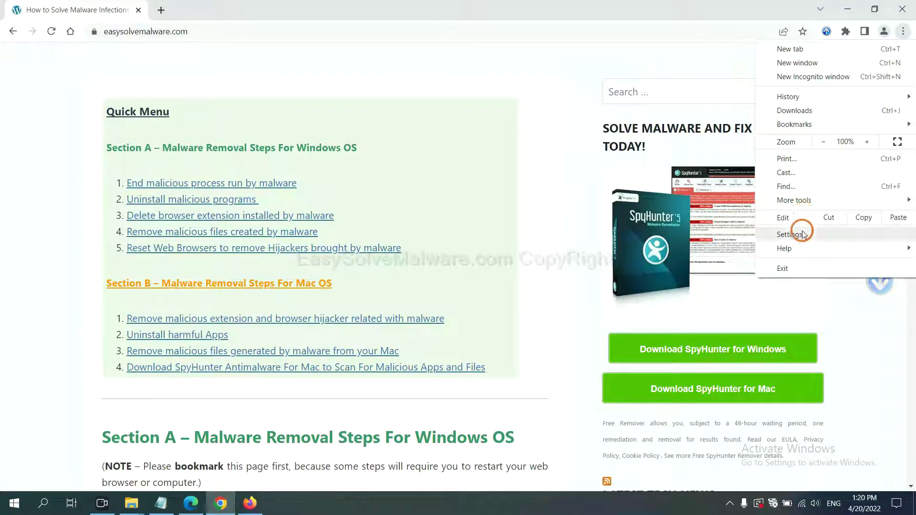
click(789, 234)
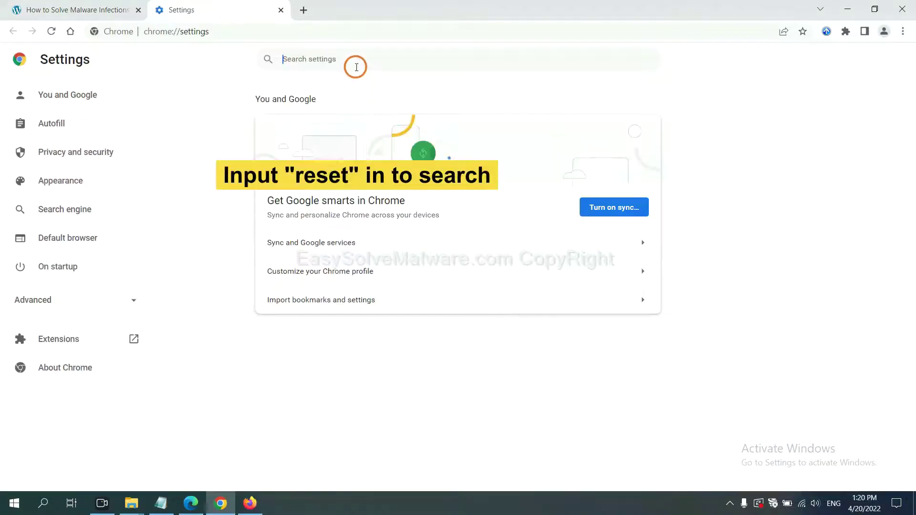
text(reset)
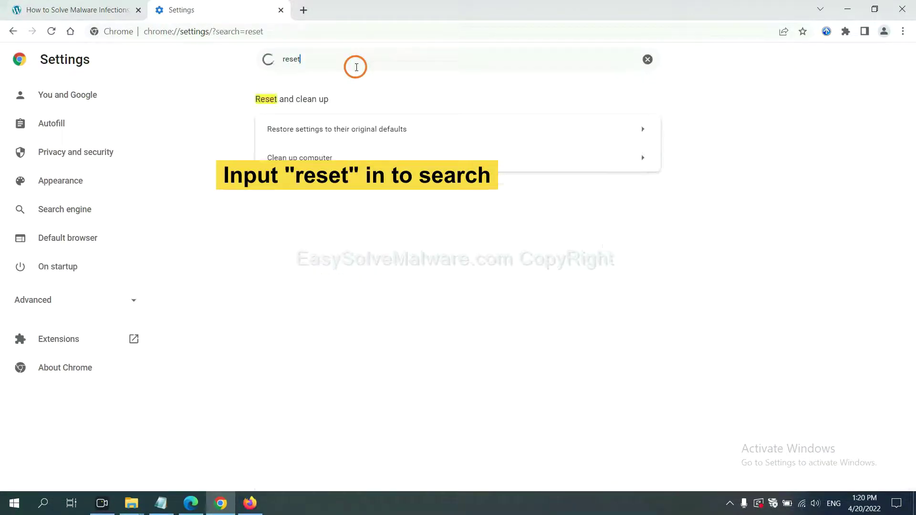
click(394, 130)
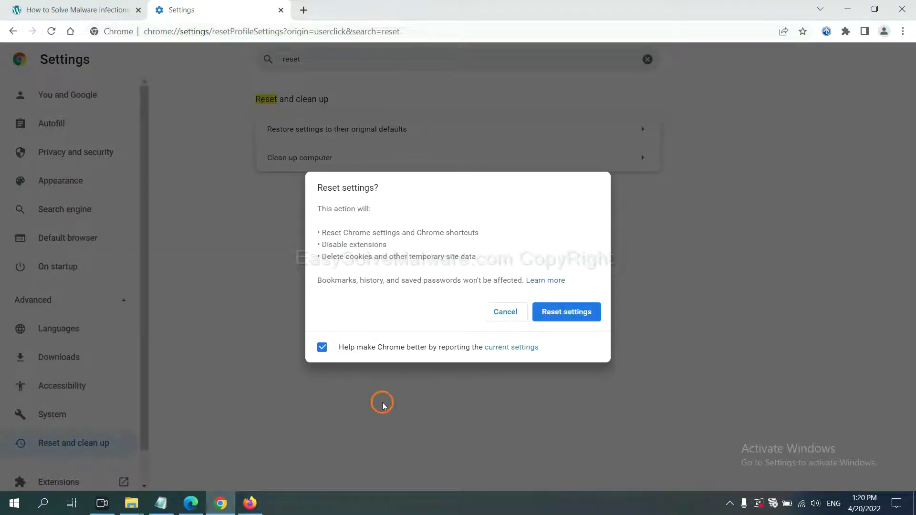
click(250, 502)
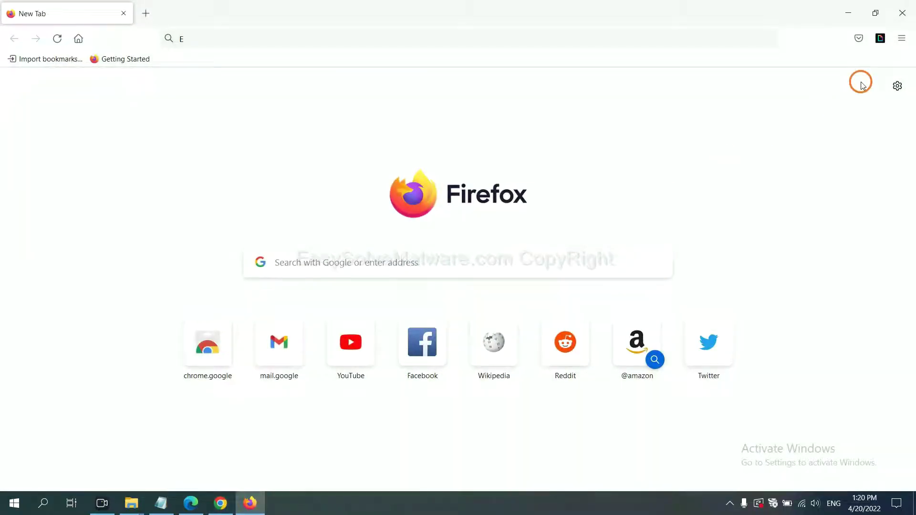
Refresh Firefox to its default settings from Help > More troubleshooting information.
click(902, 40)
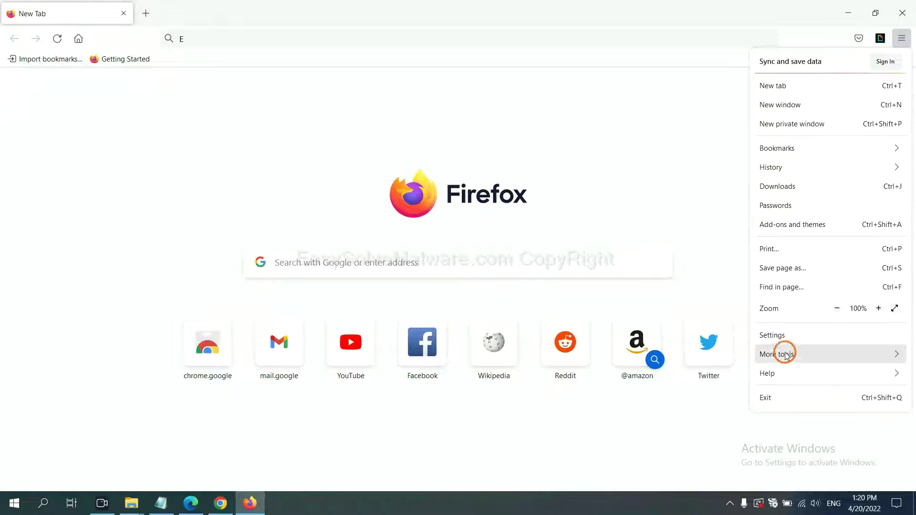
click(787, 371)
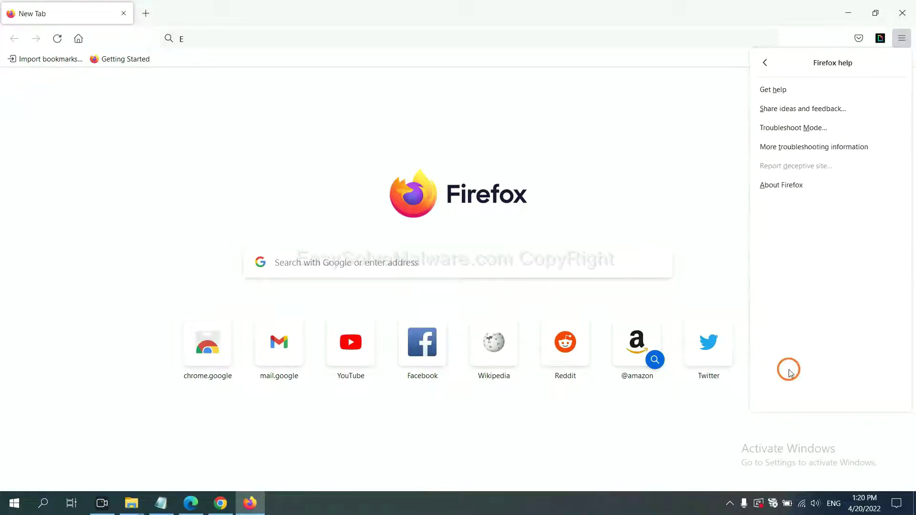
click(805, 148)
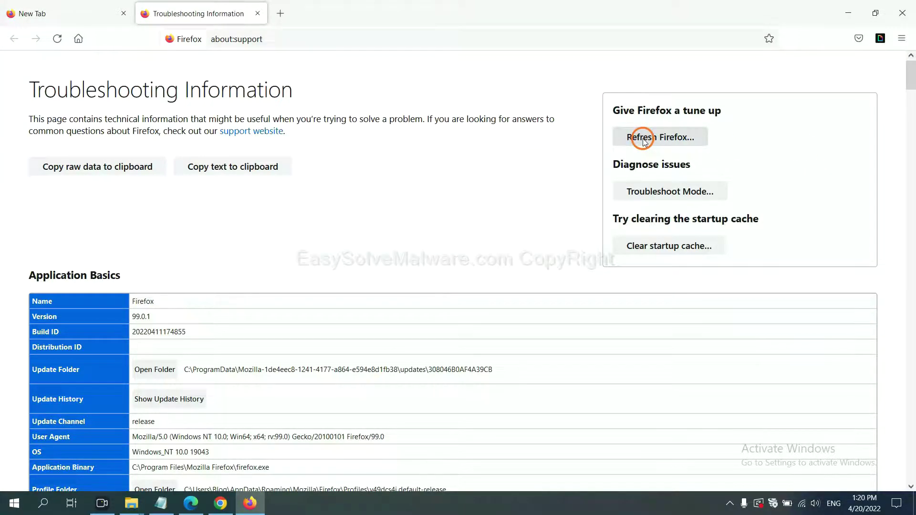
click(644, 139)
click(497, 143)
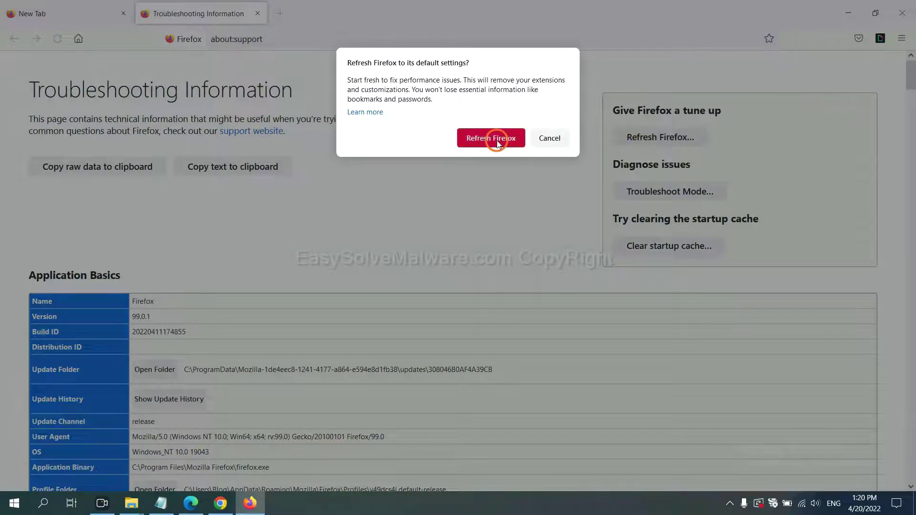
Search Edge settings for 'reset' and choose 'Restore settings to their default values'.
click(190, 505)
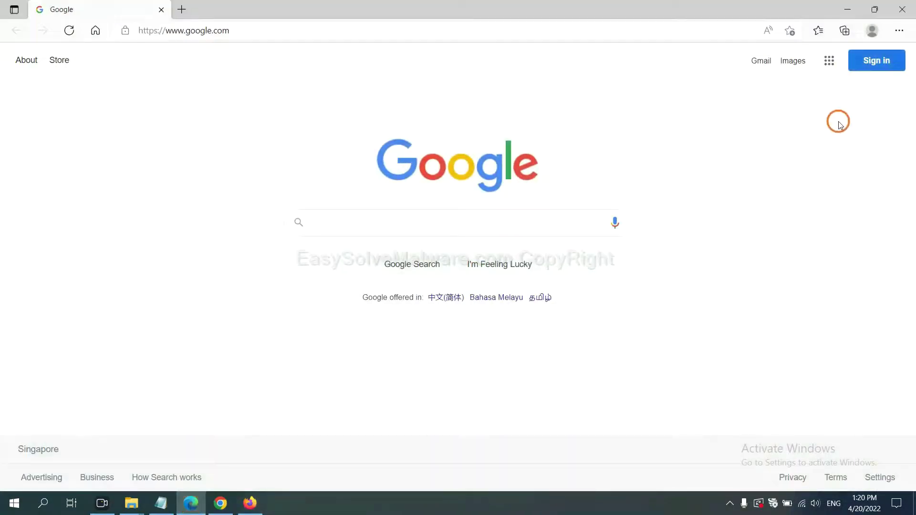
click(899, 30)
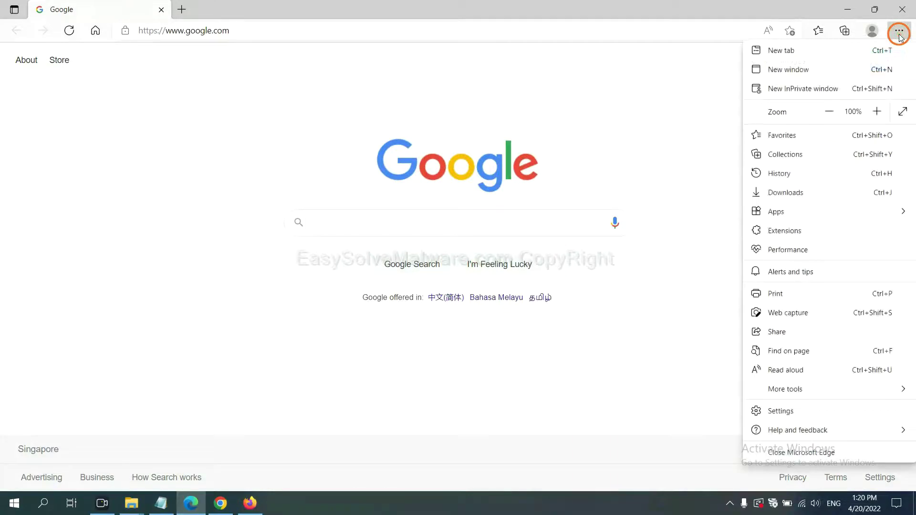
click(790, 411)
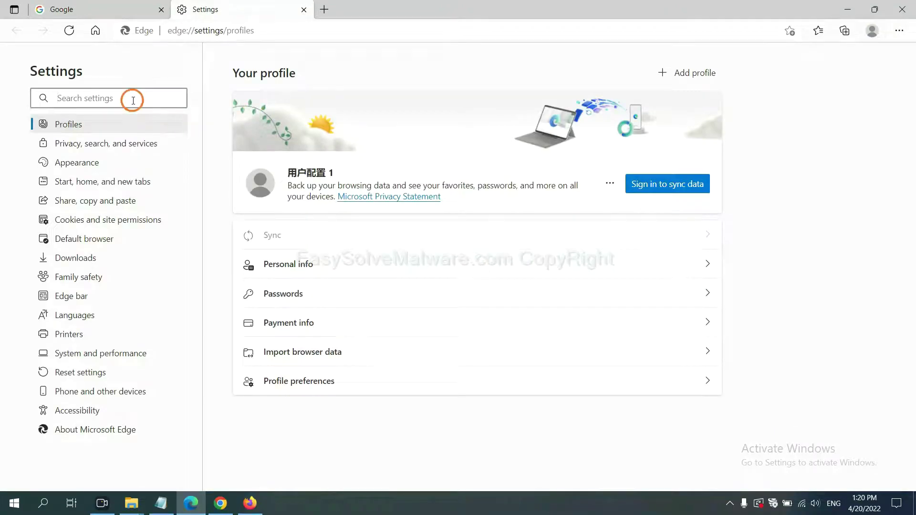
text(re)
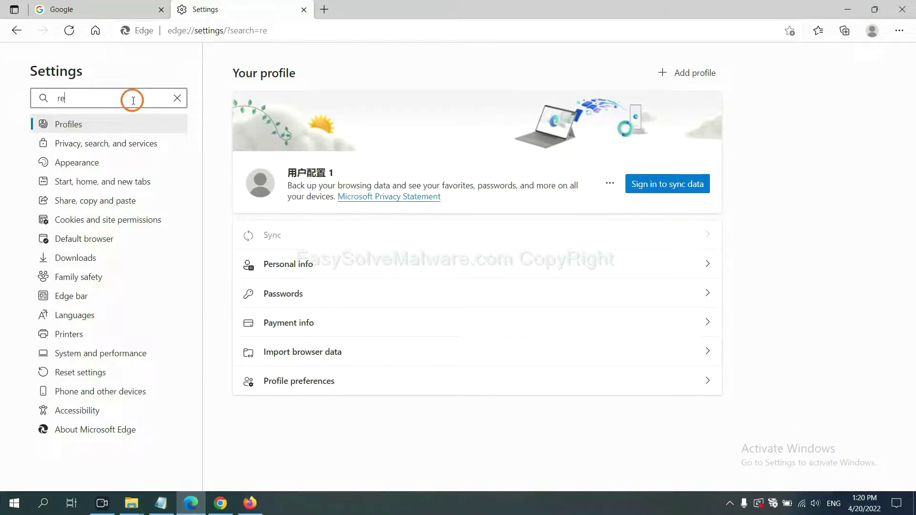
text(set)
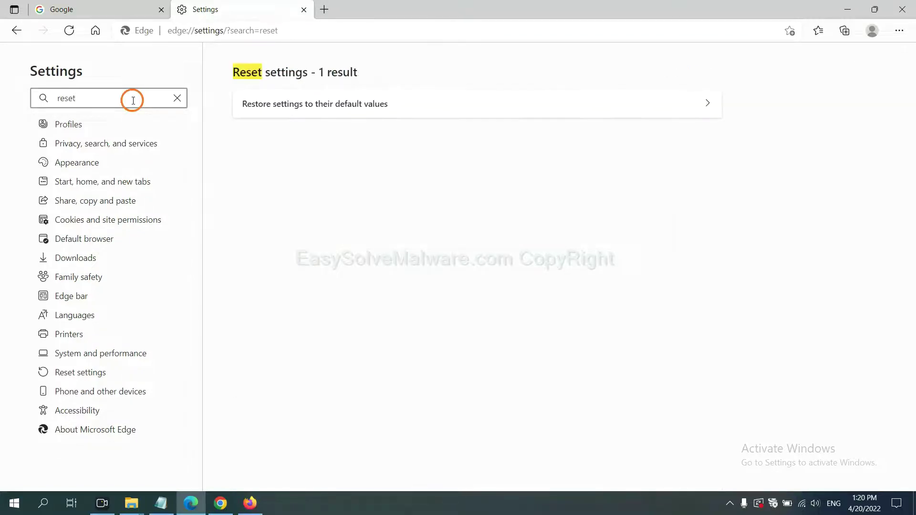
click(322, 102)
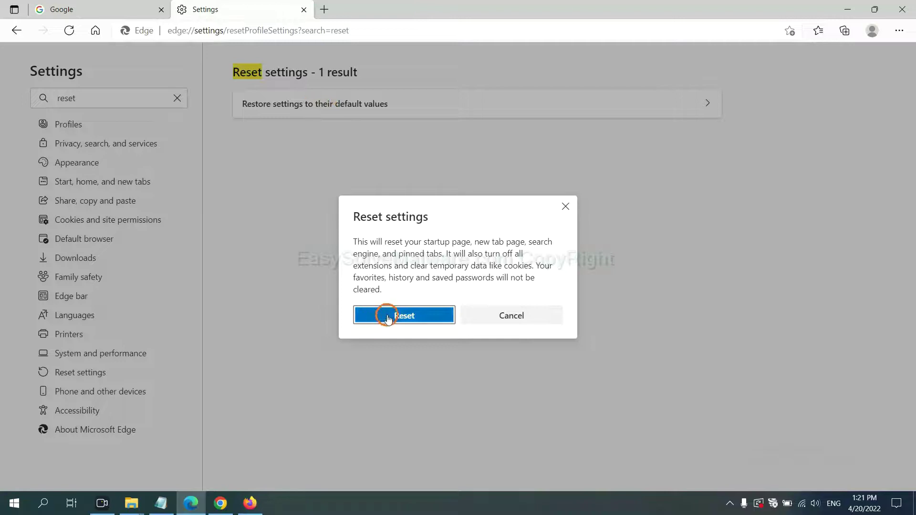